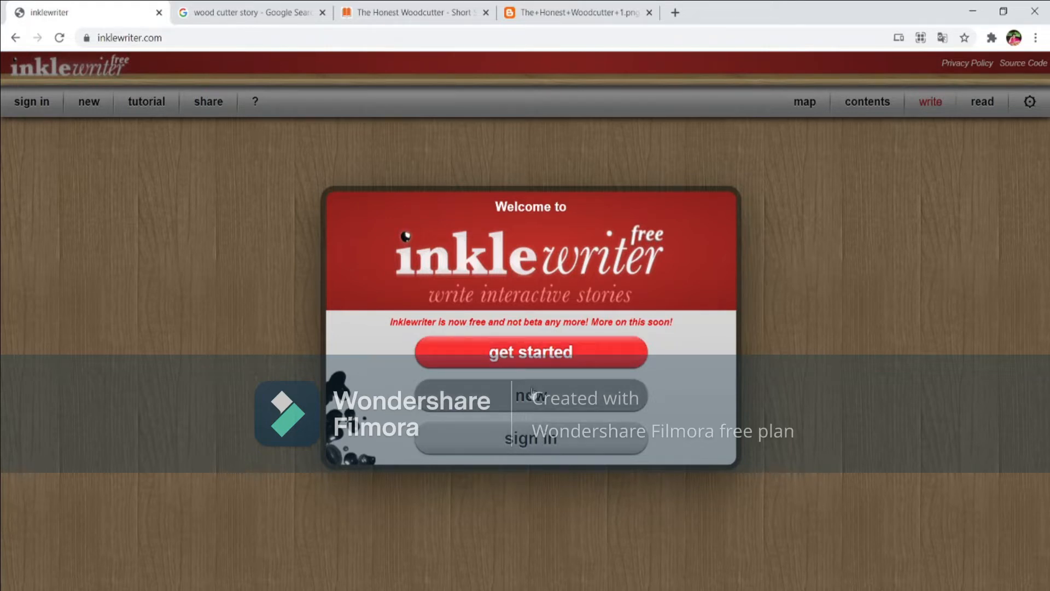
{"action": "left_click", "coordinate": [542, 444]}
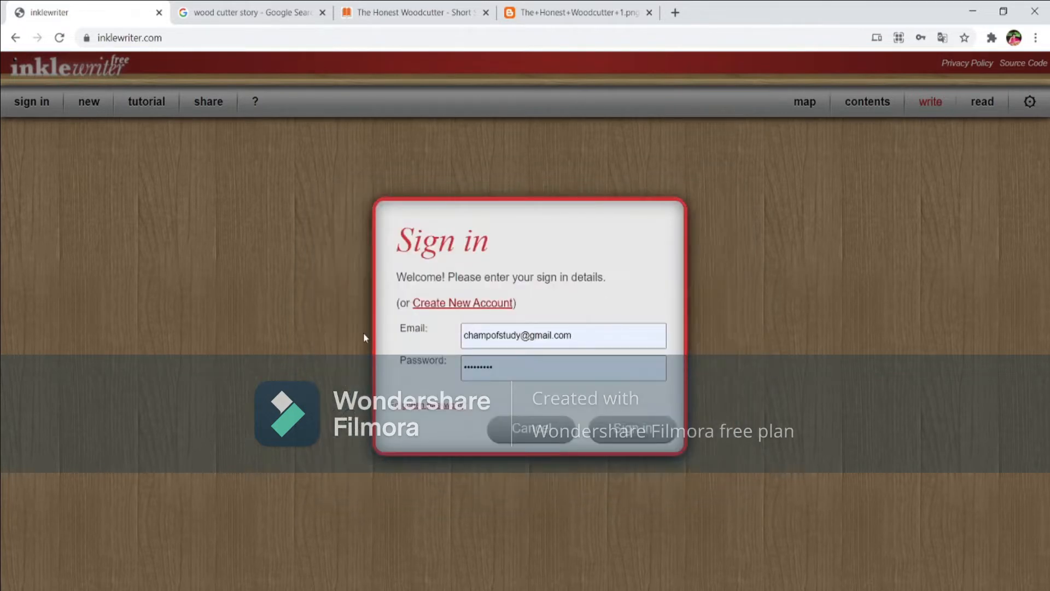
{"action": "left_click", "coordinate": [454, 308]}
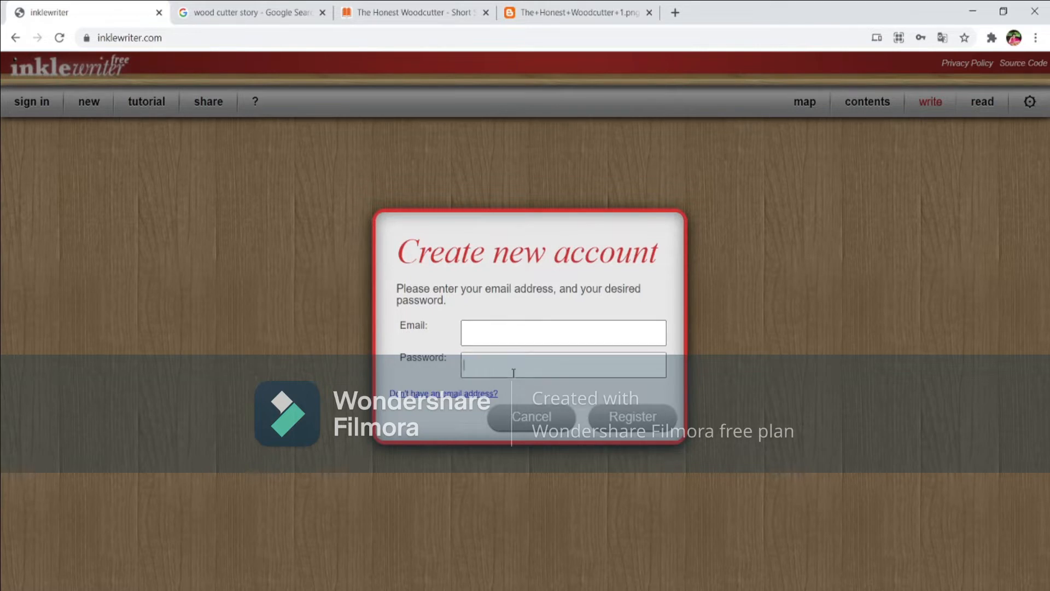
{"action": "left_click", "coordinate": [501, 435]}
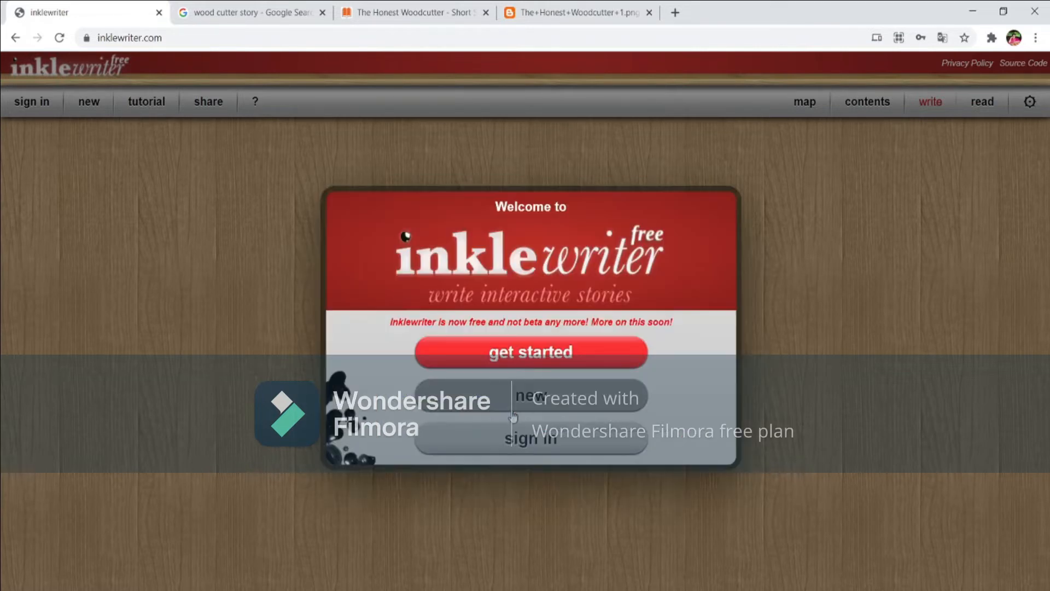
Step: Sign in to the existing account with the prefilled e-mail and password
{"action": "left_click", "coordinate": [535, 442]}
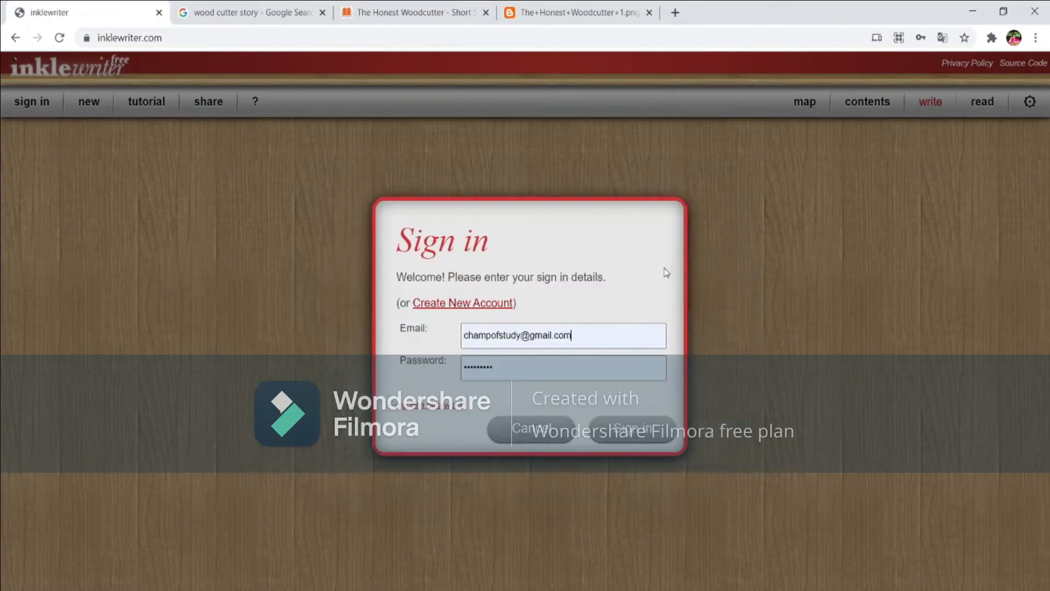
{"action": "left_click", "coordinate": [658, 432]}
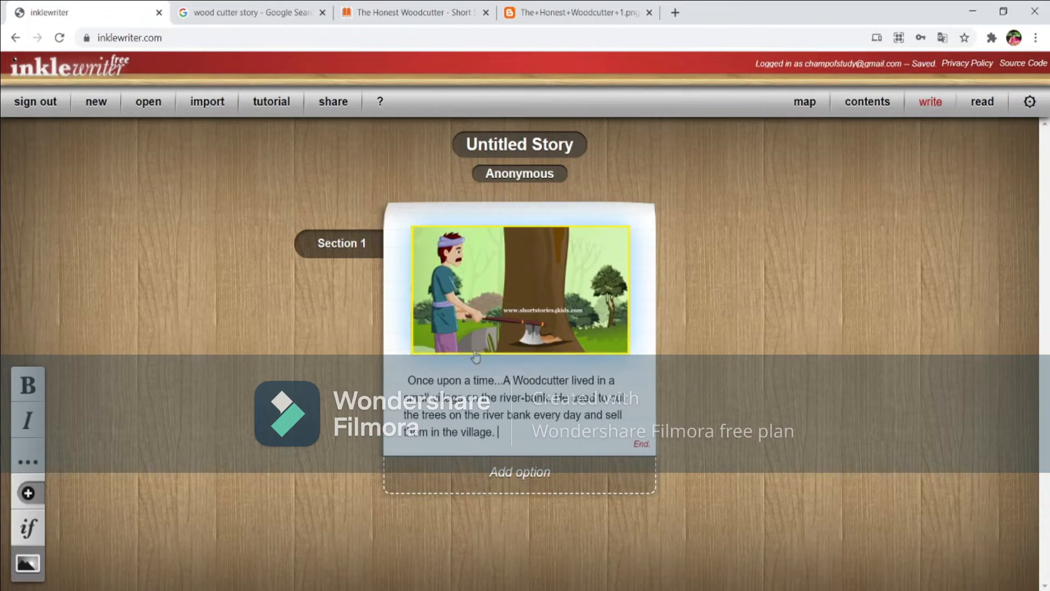
Step: Replace the title of the open untitled story with "Storry"
{"action": "left_click", "coordinate": [578, 152]}
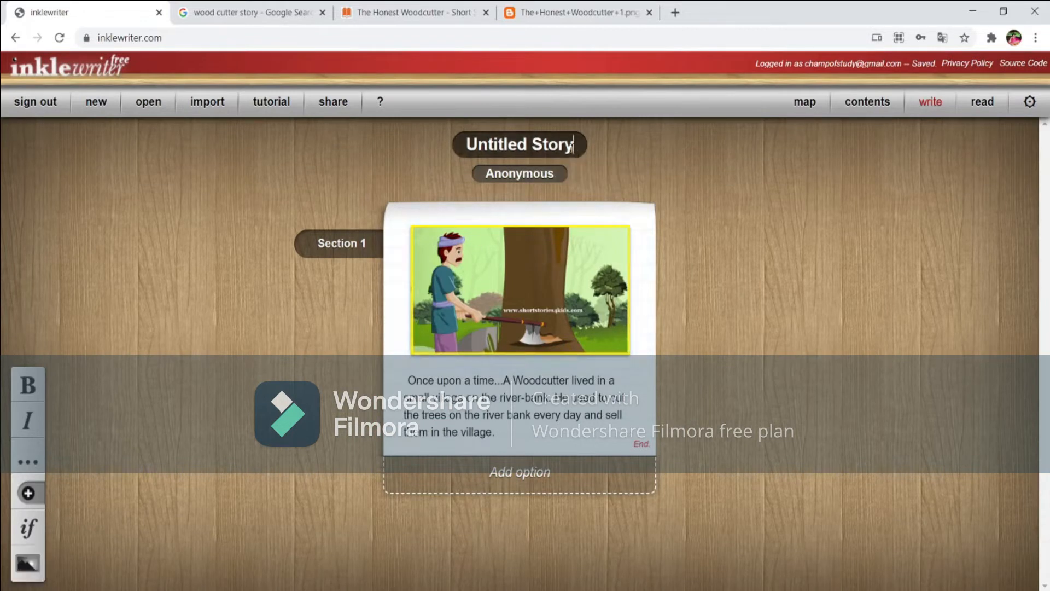
{"action": "key", "text": "BackSpace"}
{"action": "key", "text": "BackSpace"}
{"action": "key", "text": "BackSpace"}
{"action": "key", "text": "BackSpace"}
{"action": "key", "text": "BackSpace"}
{"action": "key", "text": "BackSpace"}
{"action": "key", "text": "BackSpace"}
{"action": "key", "text": "BackSpace"}
{"action": "key", "text": "BackSpace"}
{"action": "key", "text": "BackSpace"}
{"action": "key", "text": "BackSpace"}
{"action": "key", "text": "BackSpace"}
{"action": "key", "text": "BackSpace"}
{"action": "key", "text": "BackSpace"}
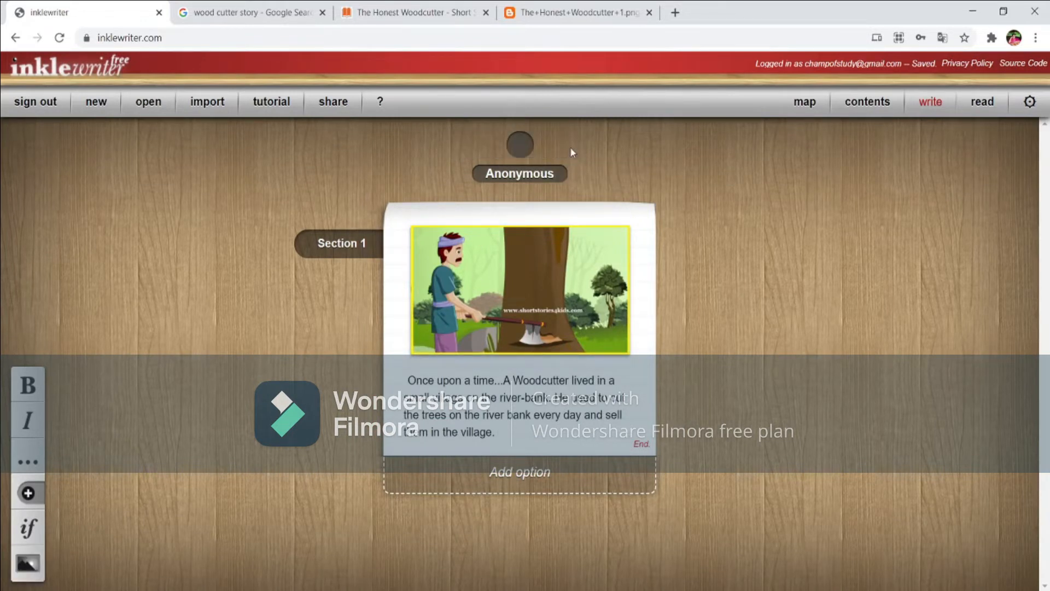
{"action": "type", "text": "Wo"}
{"action": "key", "text": "BackSpace"}
{"action": "key", "text": "BackSpace"}
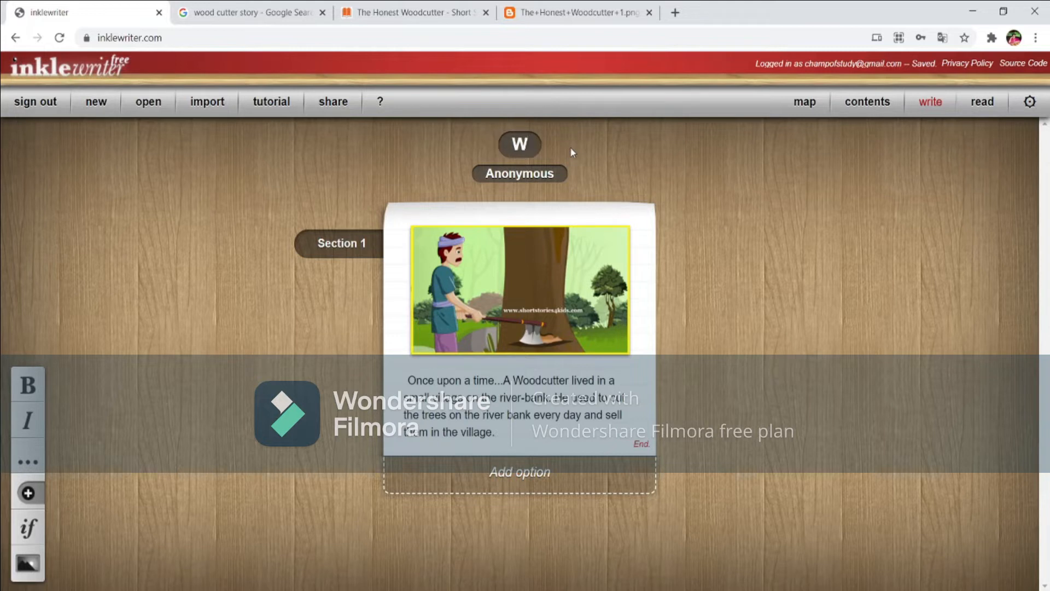
{"action": "type", "text": "Storry"}
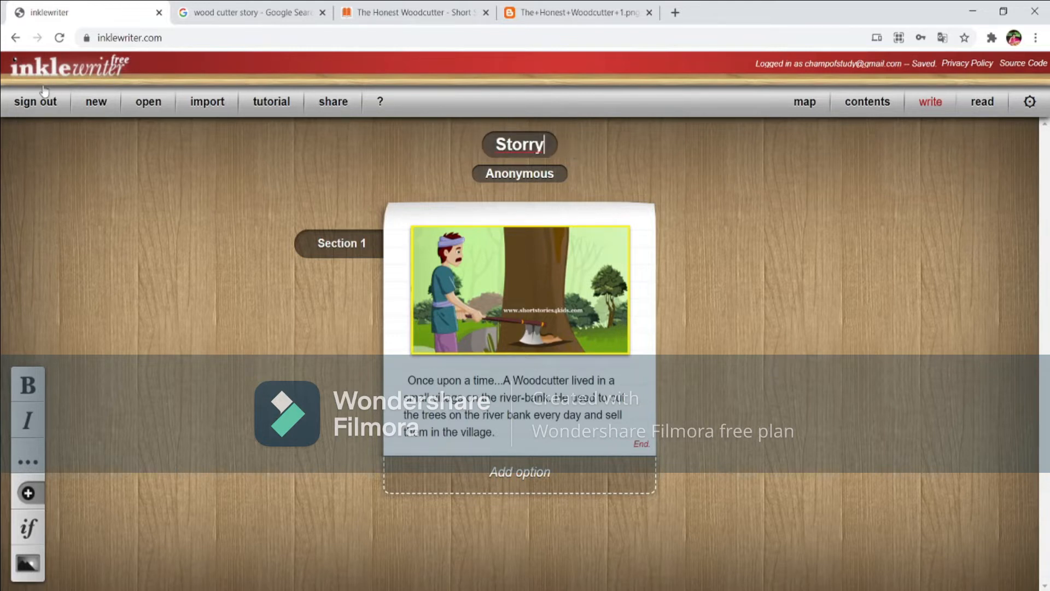
Step: Start a new story despite the unsaved changes and title it "The Tale of God and Woodcutter"
{"action": "left_click", "coordinate": [92, 104]}
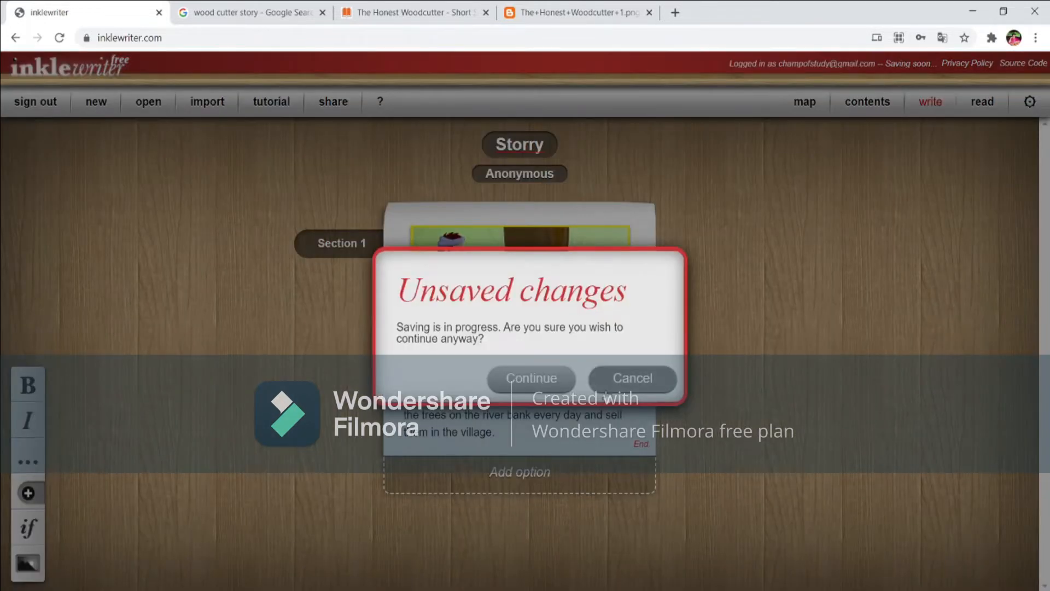
{"action": "left_click", "coordinate": [531, 378]}
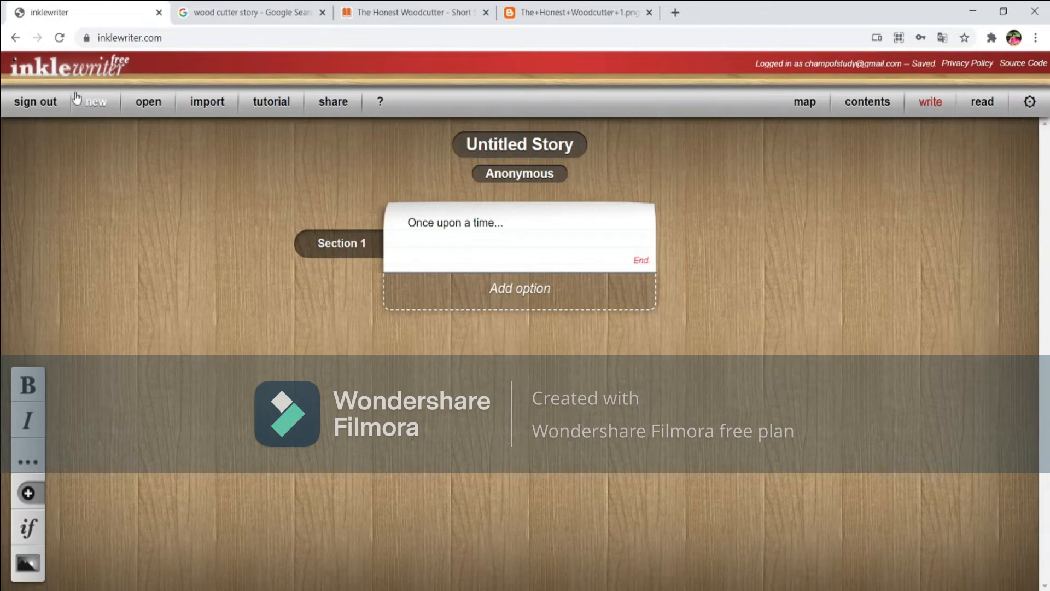
{"action": "left_click_drag", "start_coordinate": [495, 145], "coordinate": [463, 146]}
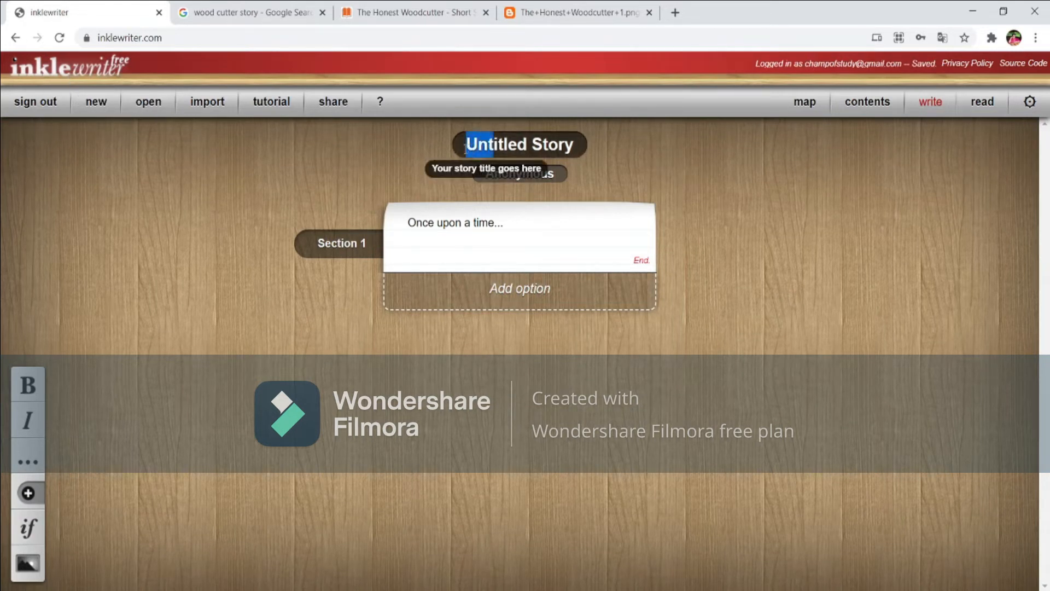
{"action": "key", "text": "Delete"}
{"action": "key", "text": "Delete"}
{"action": "key", "text": "Delete"}
{"action": "key", "text": "Delete"}
{"action": "key", "text": "Delete"}
{"action": "key", "text": "Delete"}
{"action": "key", "text": "Delete"}
{"action": "key", "text": "Delete"}
{"action": "key", "text": "Delete"}
{"action": "key", "text": "Delete"}
{"action": "key", "text": "Delete"}
{"action": "key", "text": "Delete"}
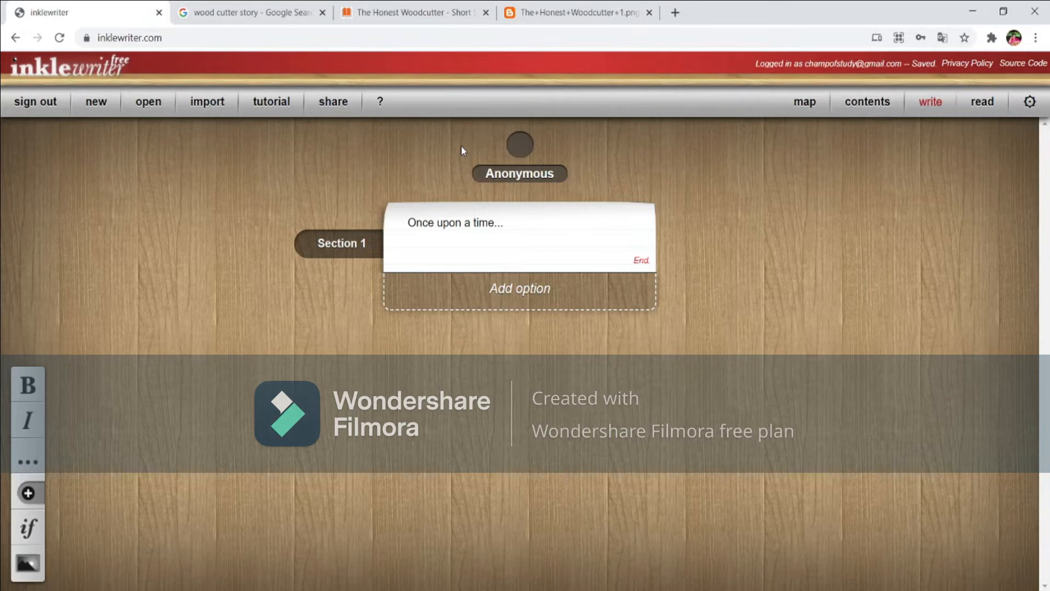
{"action": "type", "text": "The wo"}
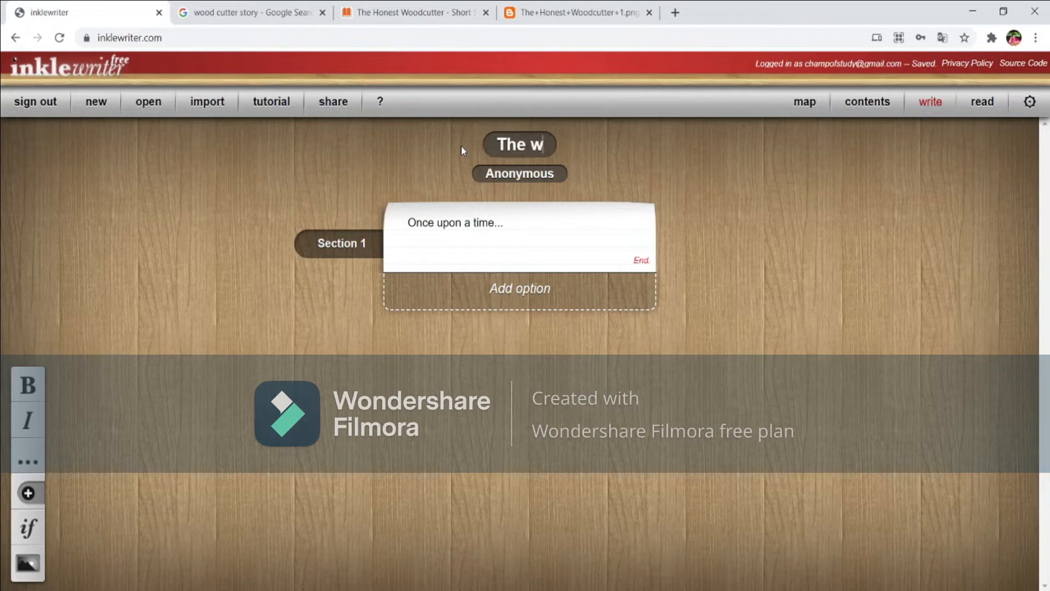
{"action": "key", "text": "BackSpace"}
{"action": "key", "text": "BackSpace"}
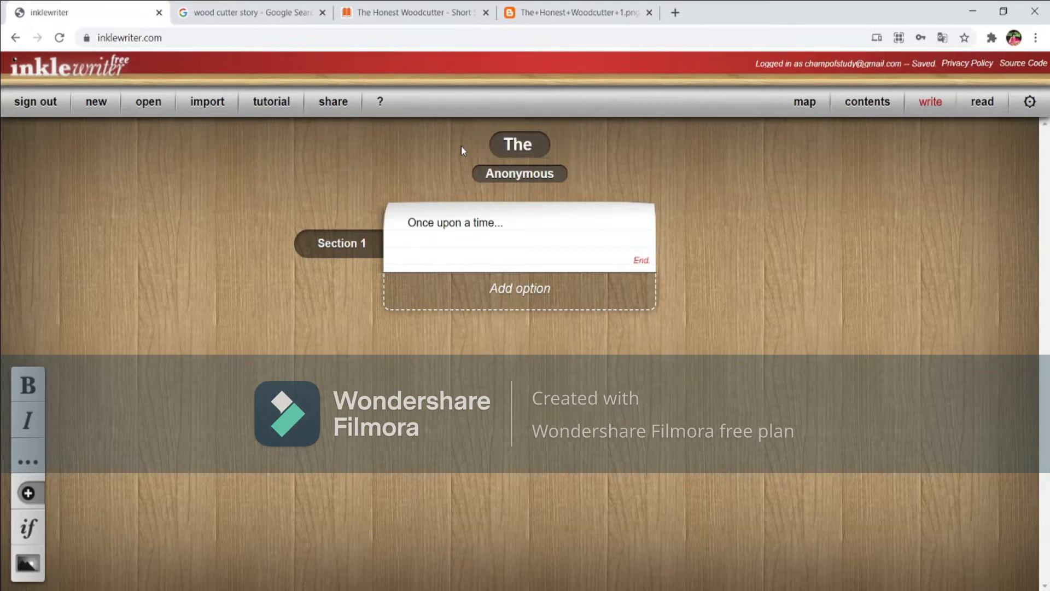
{"action": "type", "text": "T"}
{"action": "key", "text": "BackSpace"}
{"action": "type", "text": "Tale o"}
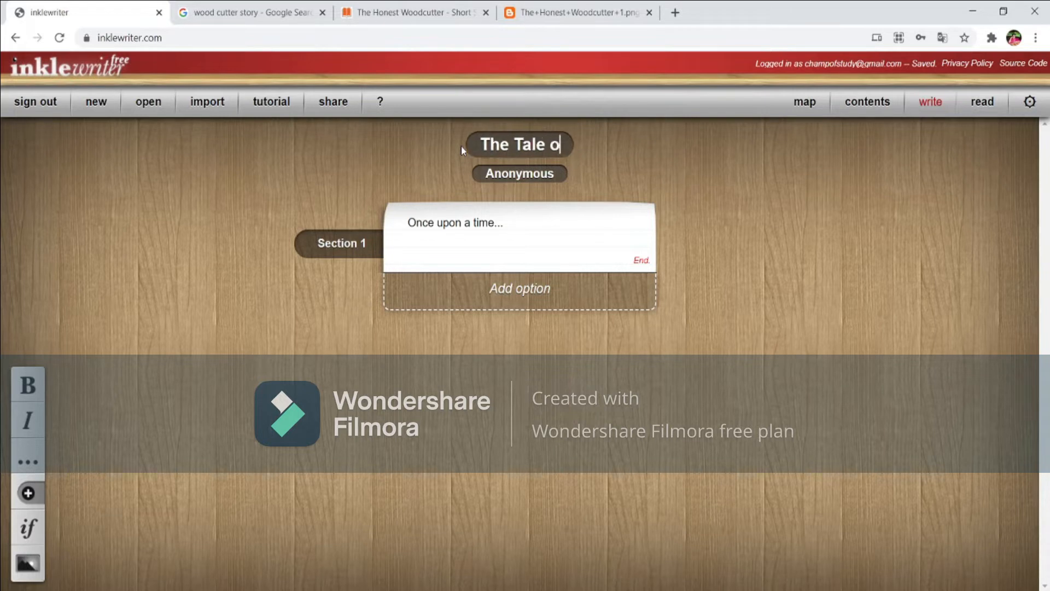
{"action": "type", "text": "f "}
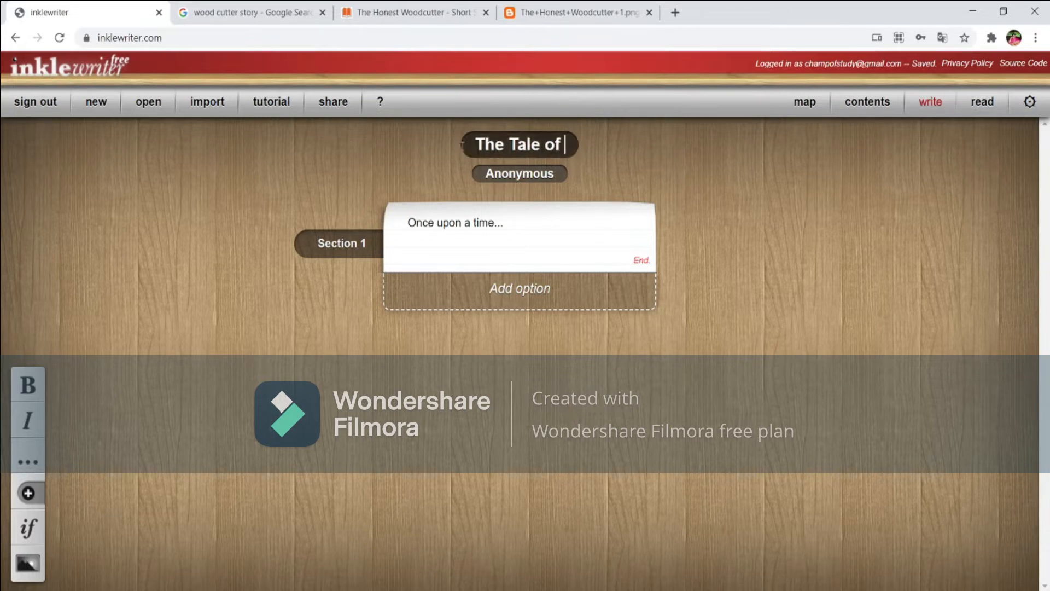
{"action": "type", "text": "God "}
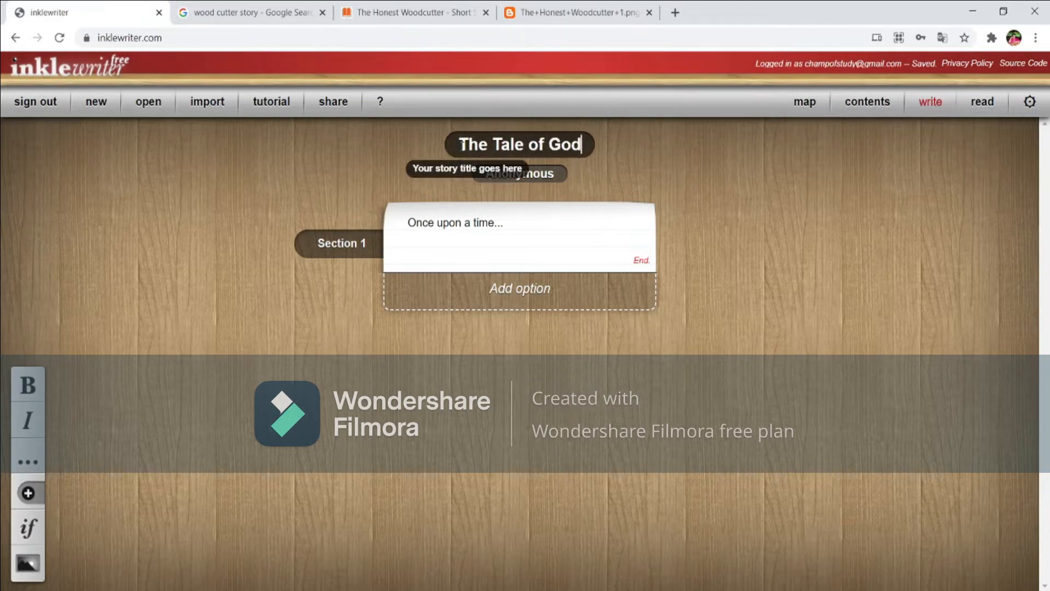
{"action": "type", "text": "and "}
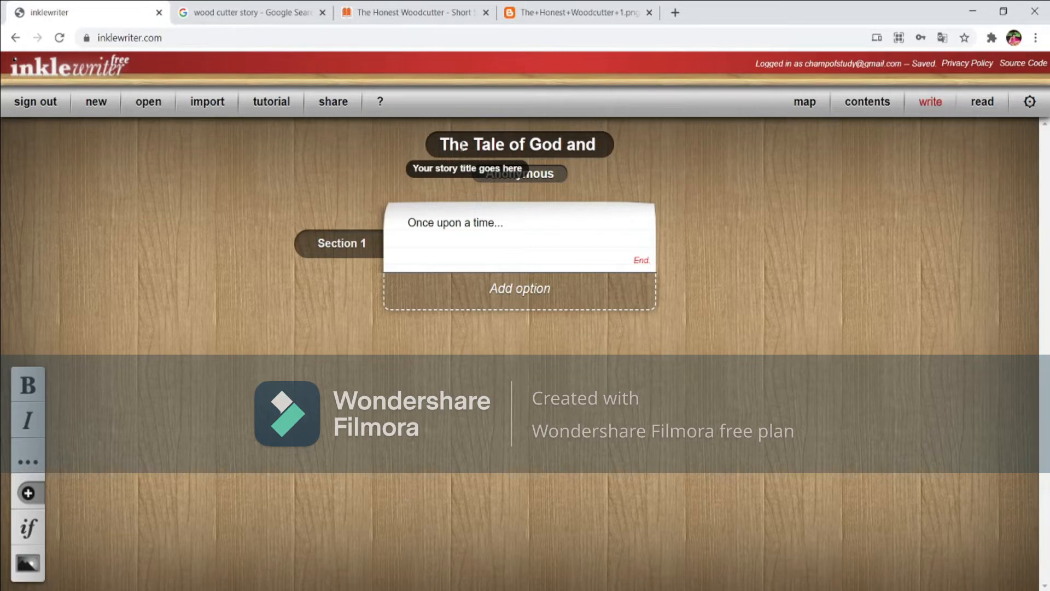
{"action": "type", "text": "Wood"}
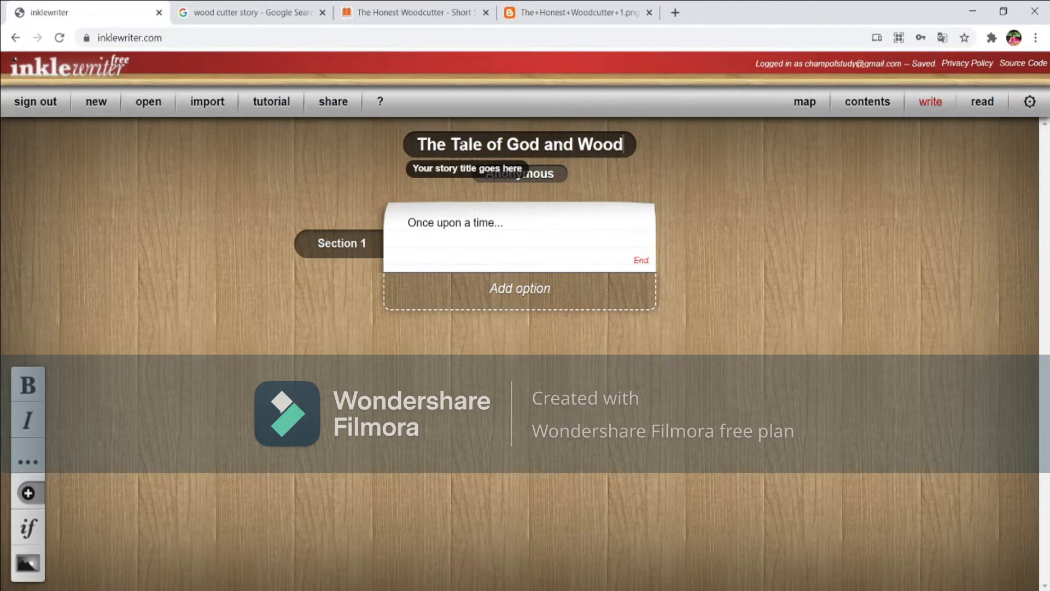
{"action": "type", "text": "cutter"}
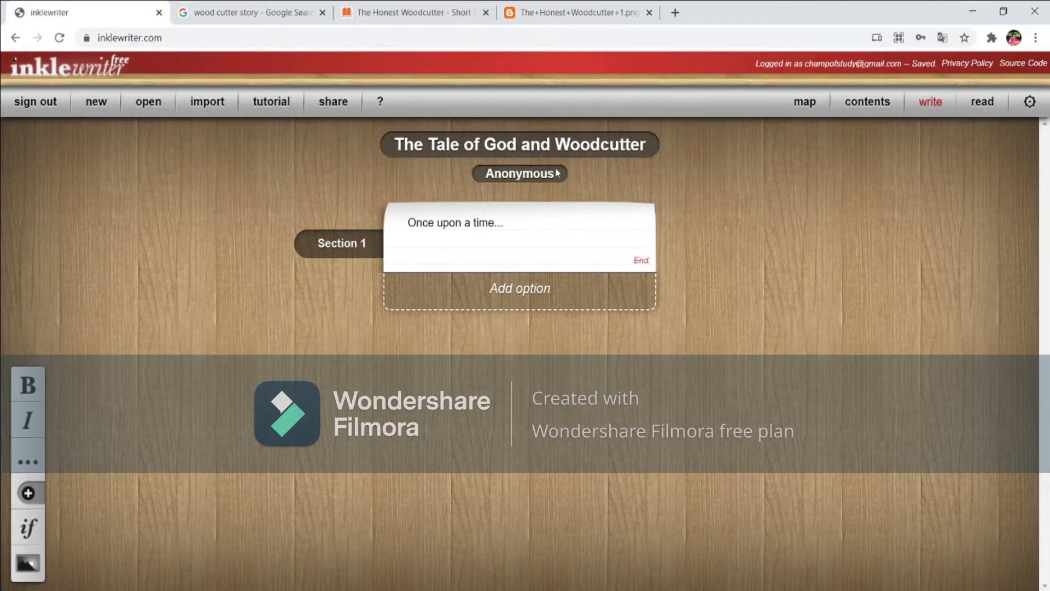
Step: Replace the story's author name with "Classroom Pros" and return to the text of Section 1
{"action": "left_click_drag", "start_coordinate": [556, 172], "coordinate": [472, 166]}
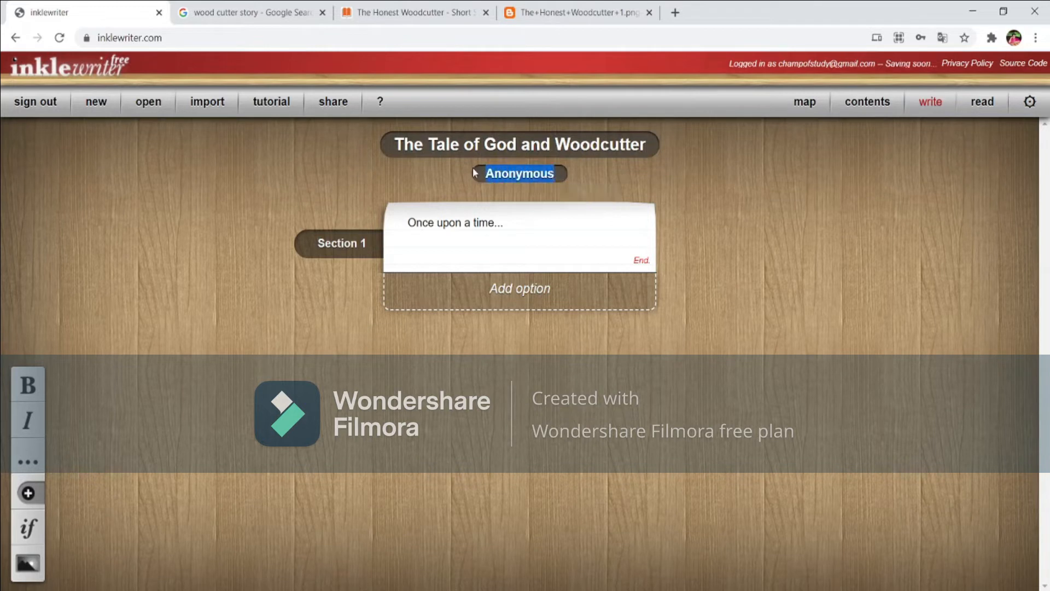
{"action": "key", "text": "BackSpace"}
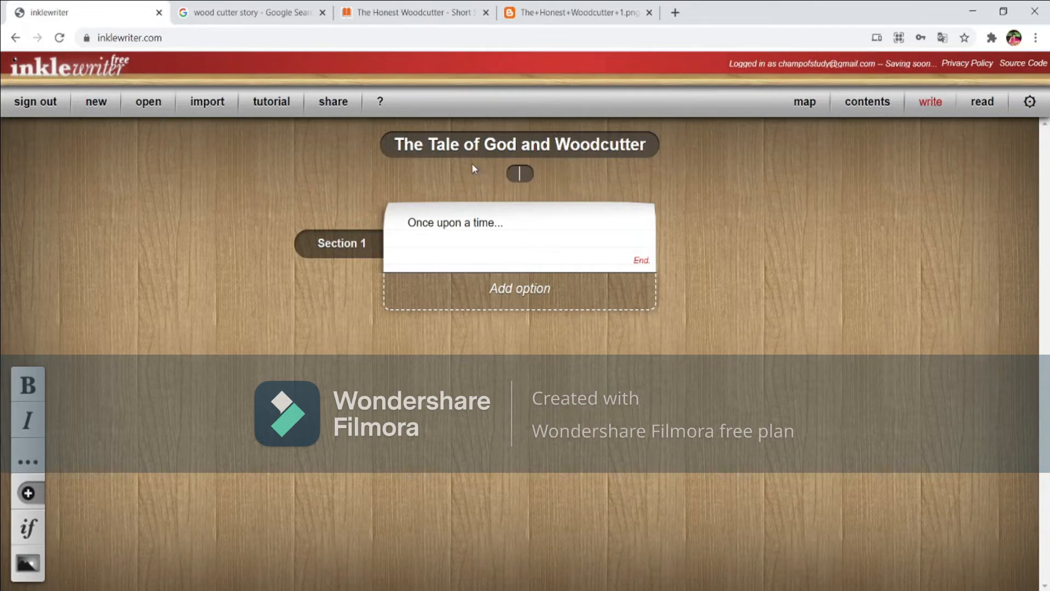
{"action": "type", "text": "Classroom"}
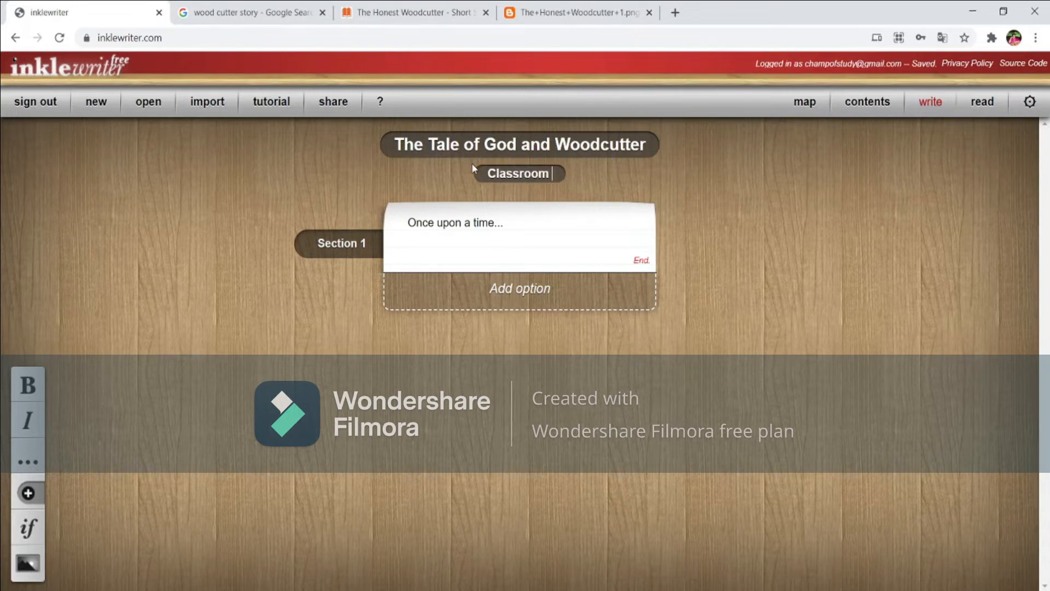
{"action": "type", "text": " Pros"}
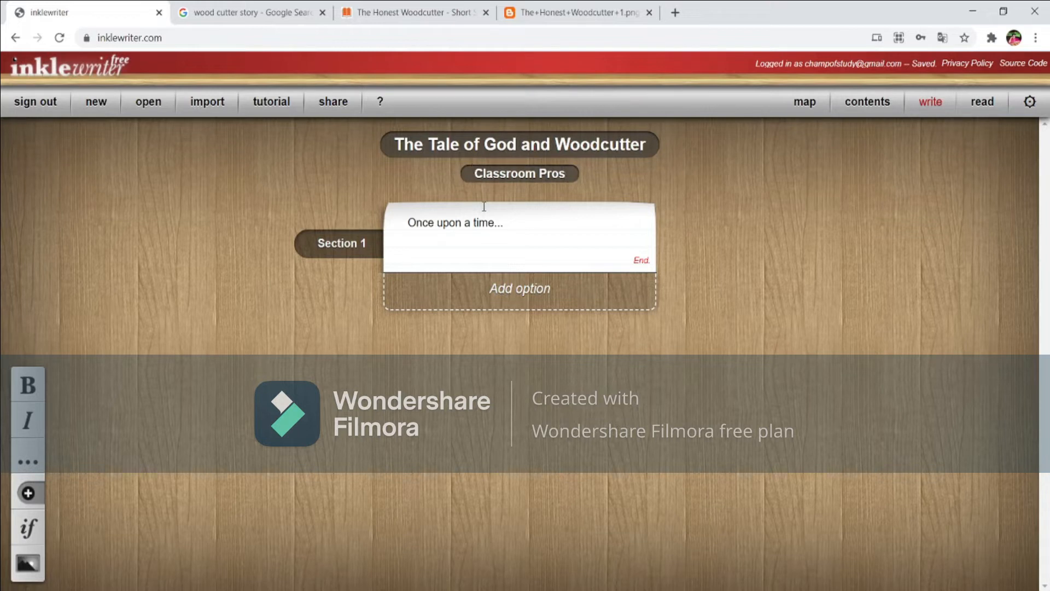
{"action": "left_click", "coordinate": [515, 229]}
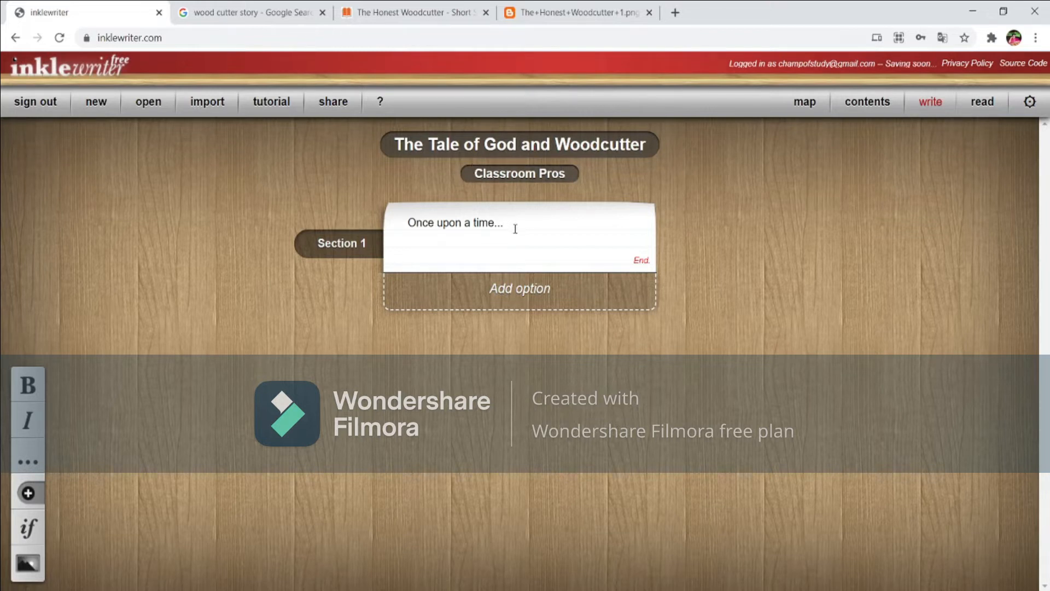
Step: Open the Honest Woodcutter story page's title illustration in its own browser tab and close the tab with the other woodcutter picture
{"action": "left_click", "coordinate": [376, 11]}
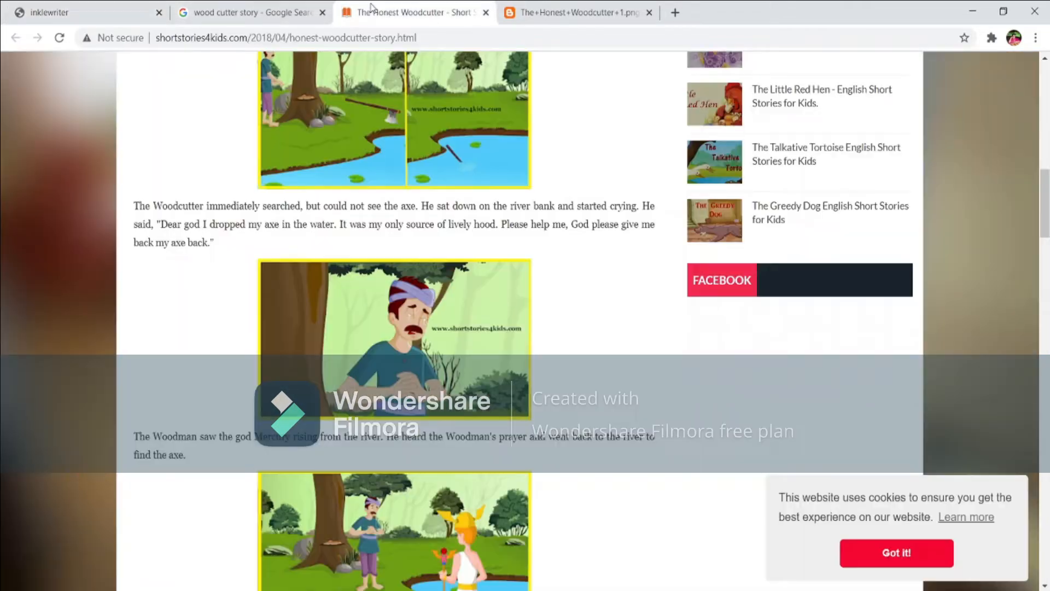
{"action": "scroll", "coordinate": [343, 111], "scroll_direction": "up", "scroll_amount": 3}
{"action": "left_click", "coordinate": [533, 12]}
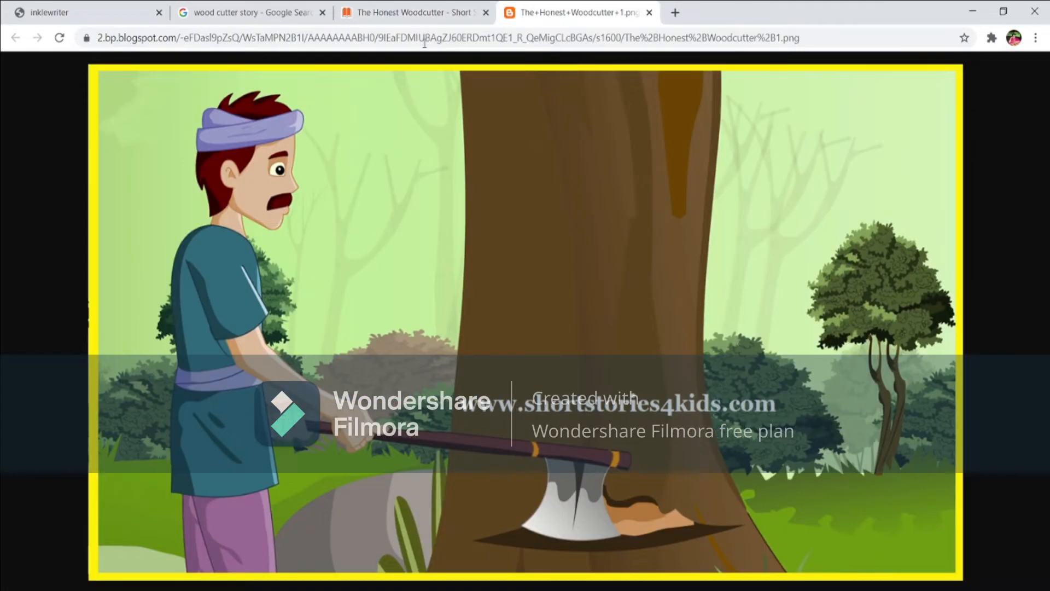
{"action": "left_click", "coordinate": [378, 10]}
{"action": "scroll", "coordinate": [459, 257], "scroll_direction": "up", "scroll_amount": 10}
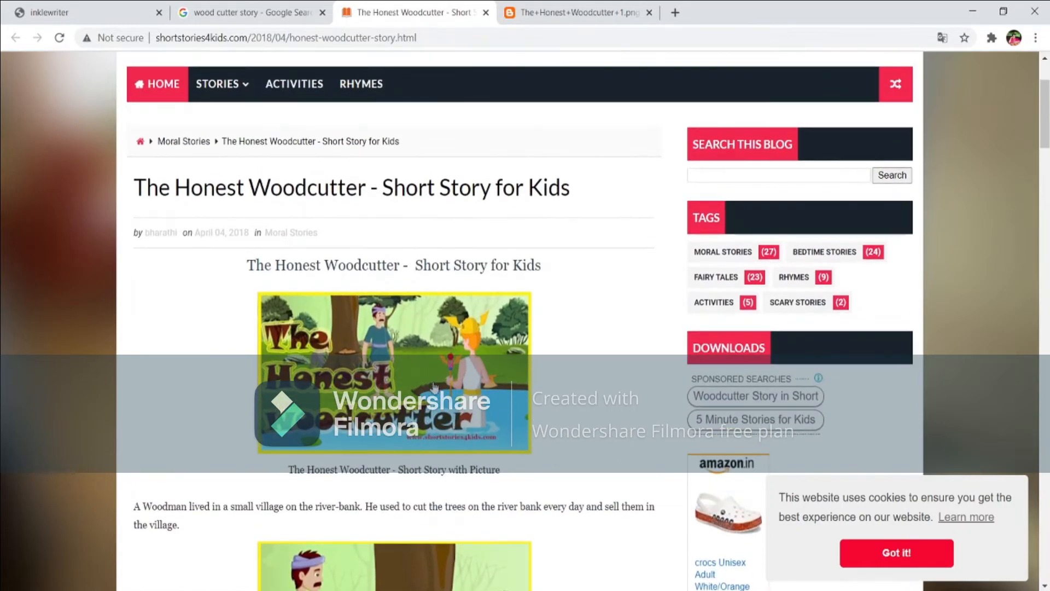
{"action": "left_click_drag", "start_coordinate": [634, 2], "coordinate": [641, 6]}
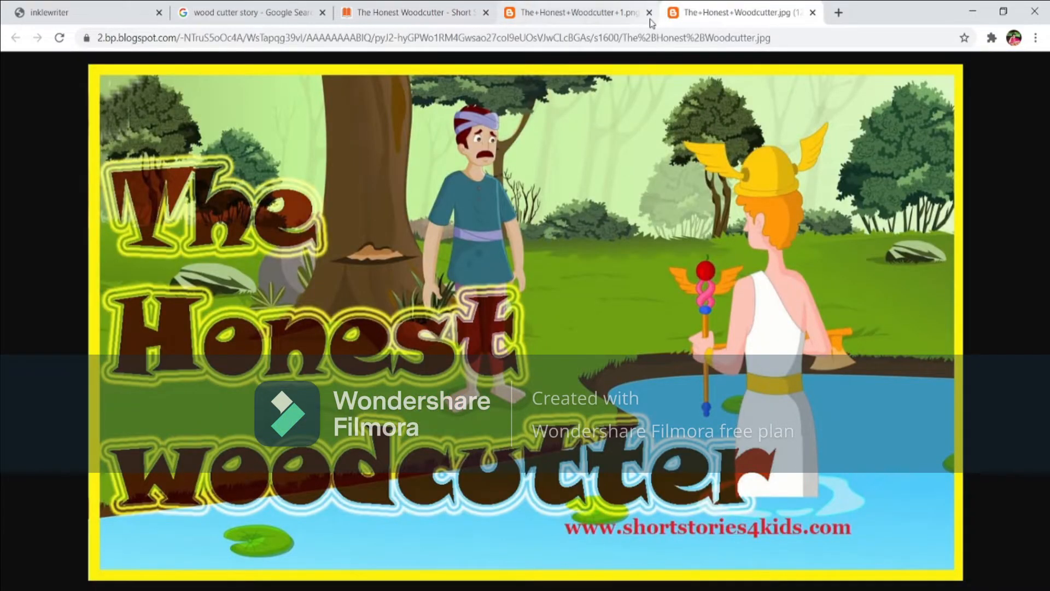
{"action": "left_click", "coordinate": [649, 19]}
{"action": "left_click", "coordinate": [649, 12]}
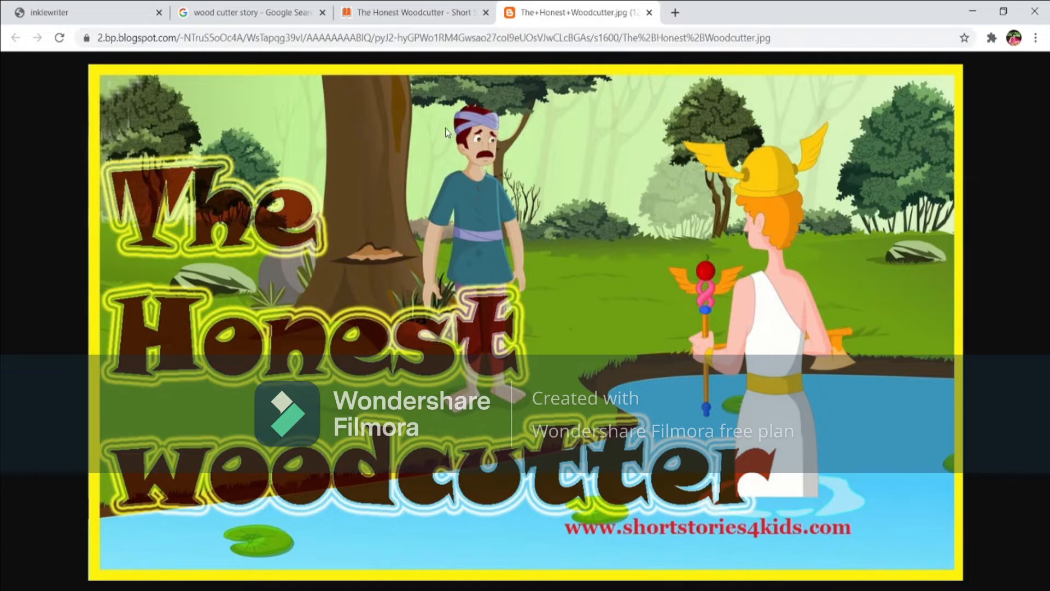
Step: Insert the Honest Woodcutter title illustration above the Section 1 text using its copied web address, then reopen the image settings and keep it
{"action": "left_click", "coordinate": [468, 39]}
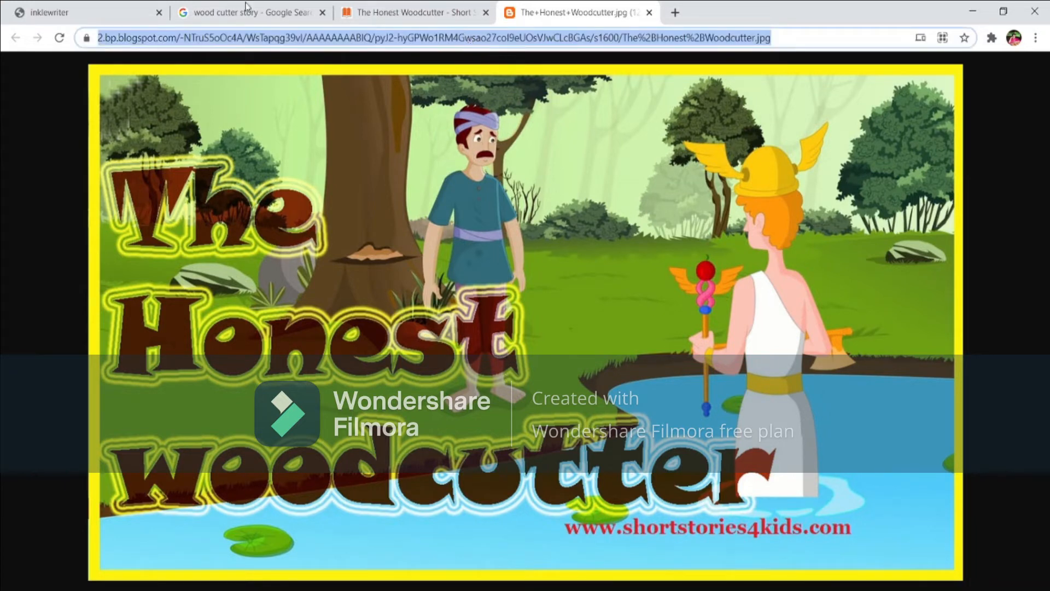
{"action": "left_click", "coordinate": [60, 7]}
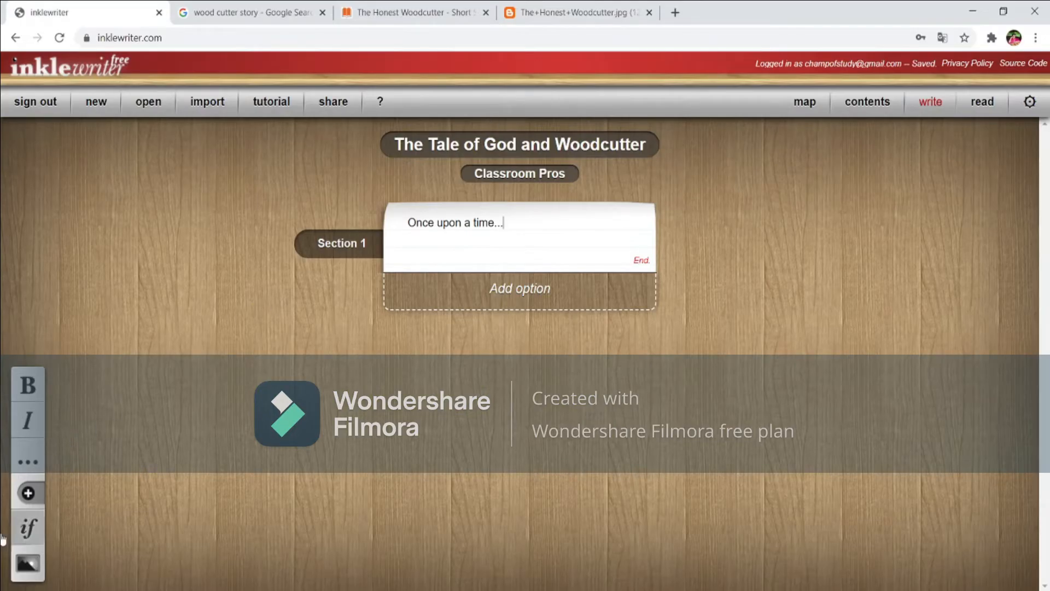
{"action": "left_click", "coordinate": [27, 564]}
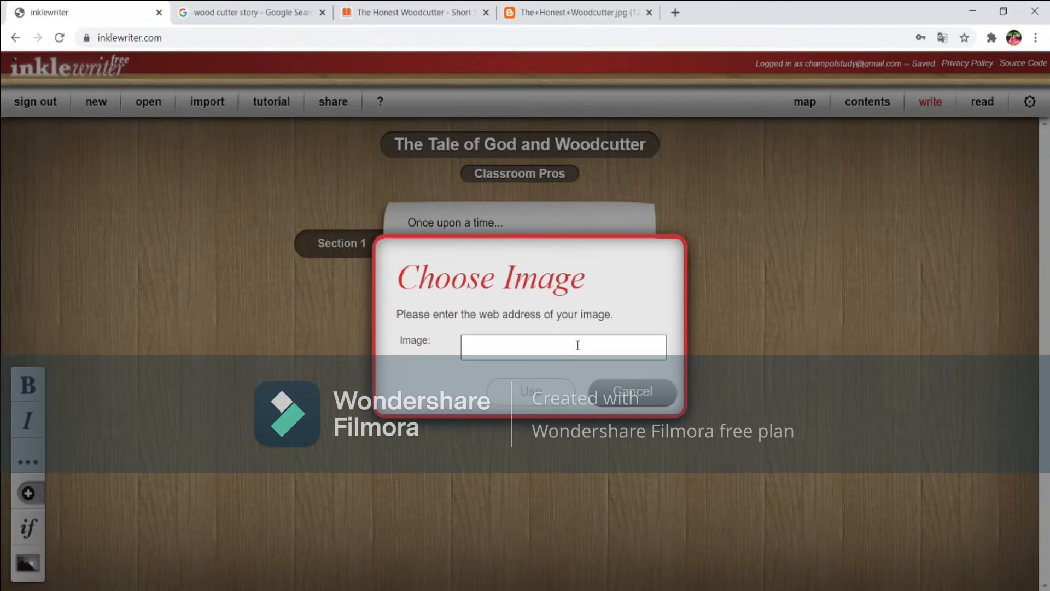
{"action": "key", "text": "ctrl+v"}
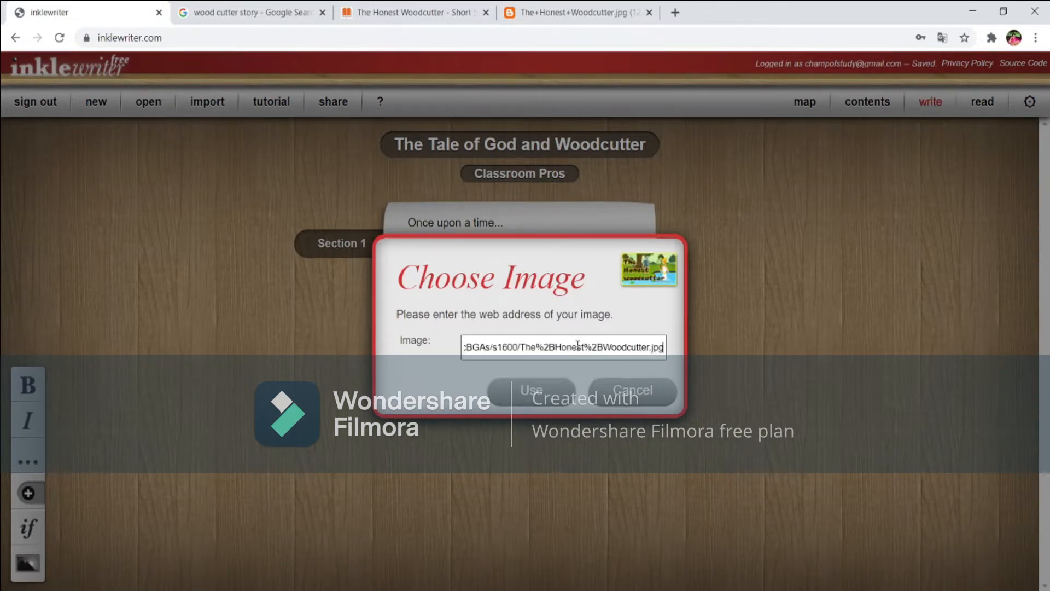
{"action": "left_click", "coordinate": [533, 391]}
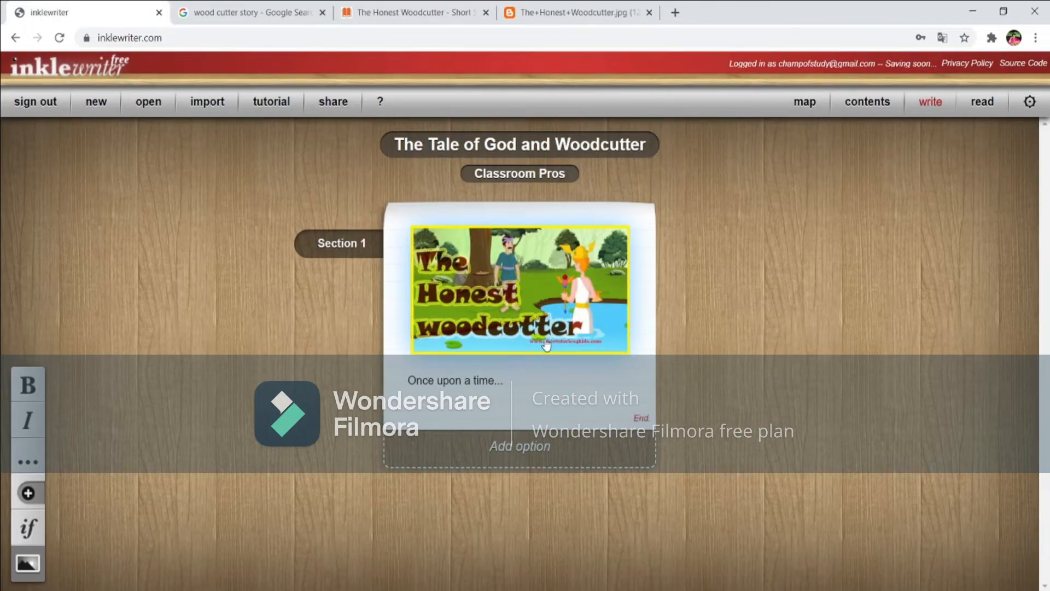
{"action": "left_click", "coordinate": [538, 311]}
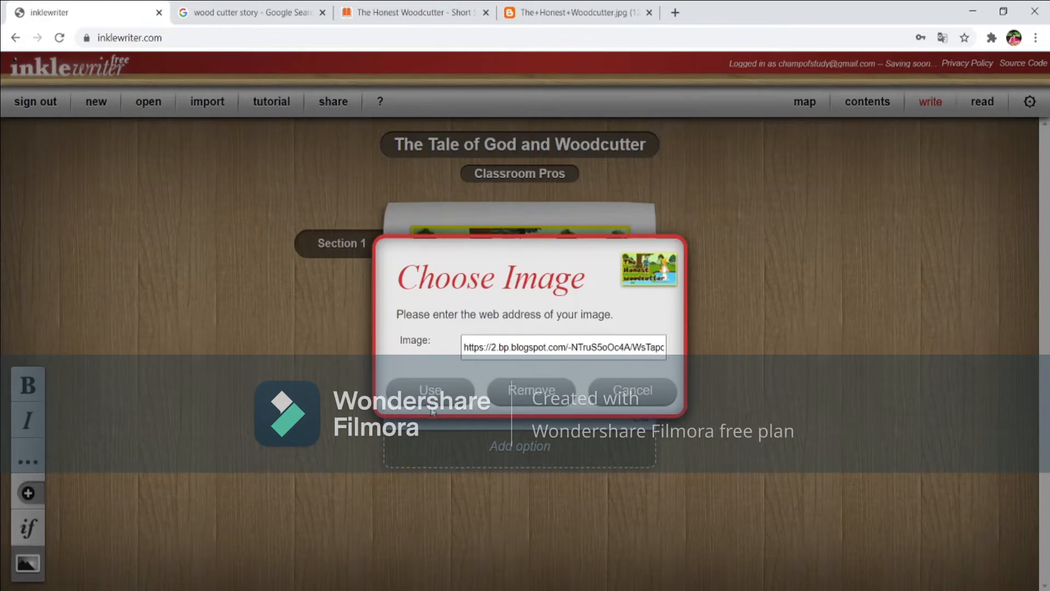
{"action": "left_click", "coordinate": [463, 389]}
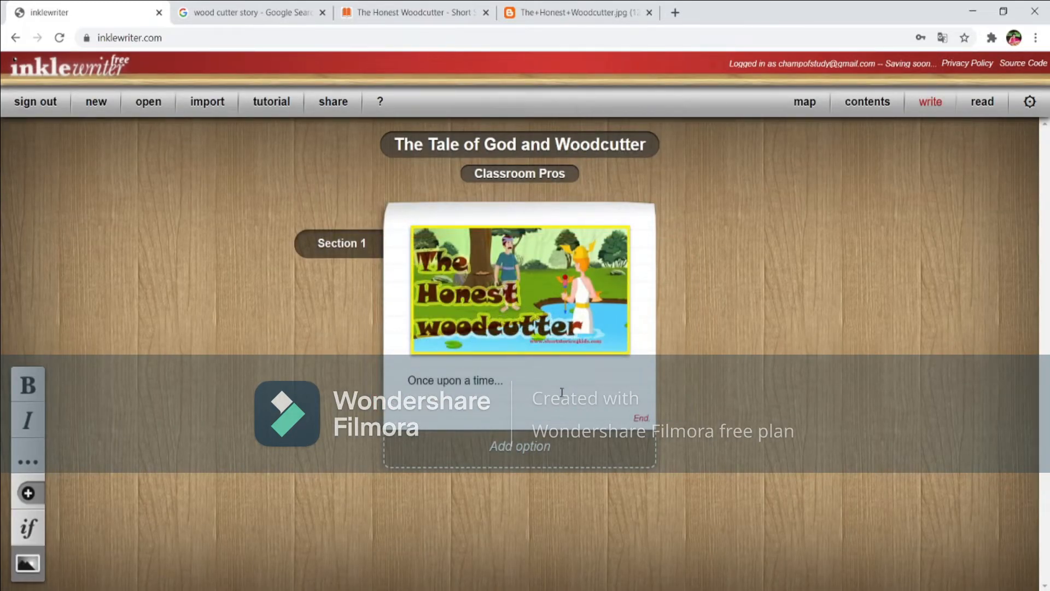
Step: Consult the Honest Woodcutter story page and continue the opening line of Section 1 with "There lived a Woodcutter ."
{"action": "left_click", "coordinate": [510, 380]}
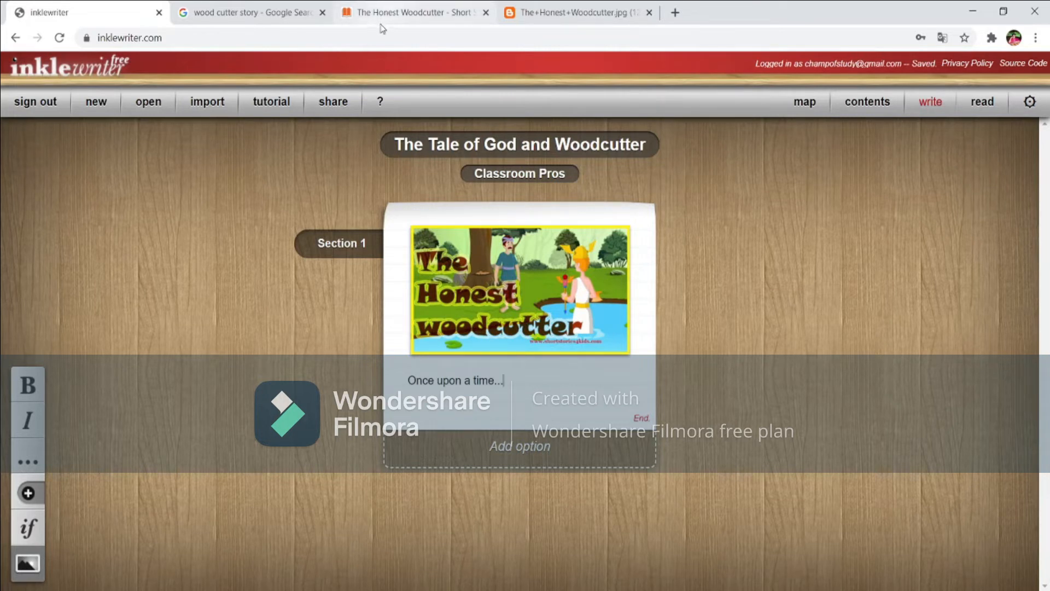
{"action": "left_click", "coordinate": [249, 6]}
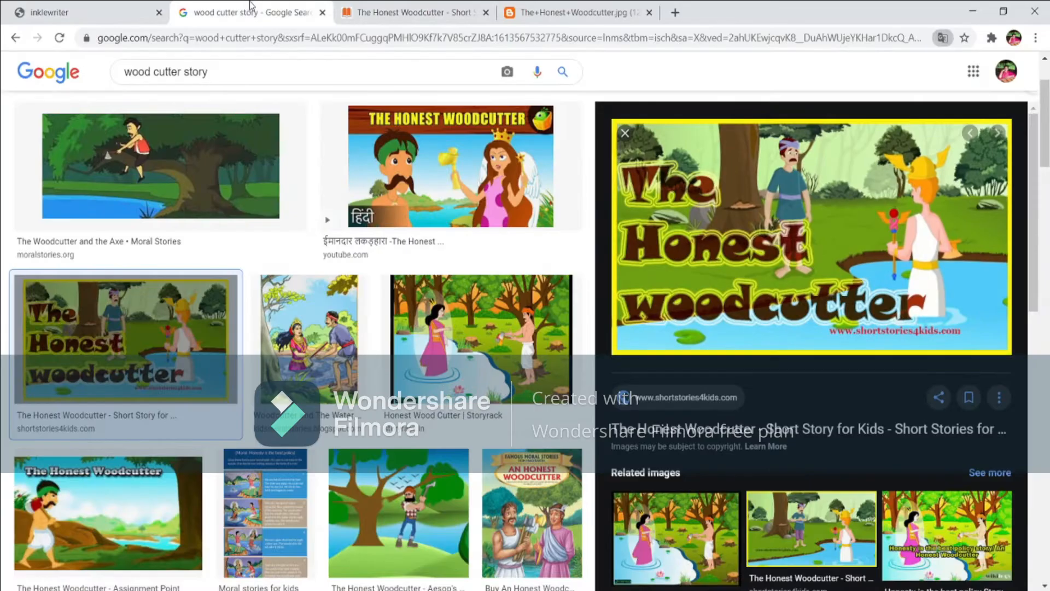
{"action": "left_click", "coordinate": [389, 7]}
{"action": "scroll", "coordinate": [328, 328], "scroll_direction": "down", "scroll_amount": 3}
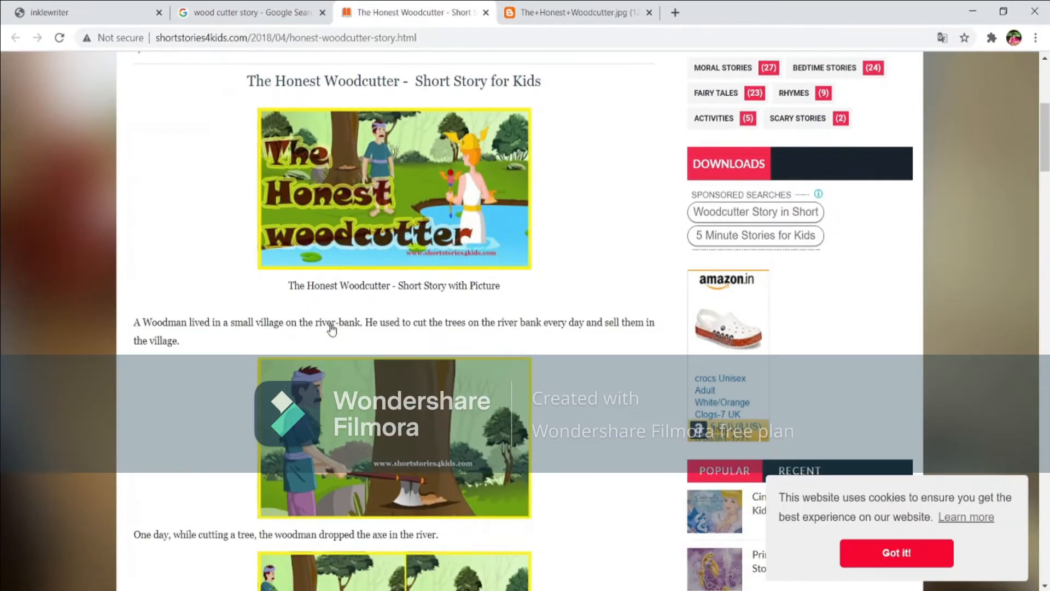
{"action": "left_click", "coordinate": [16, 12]}
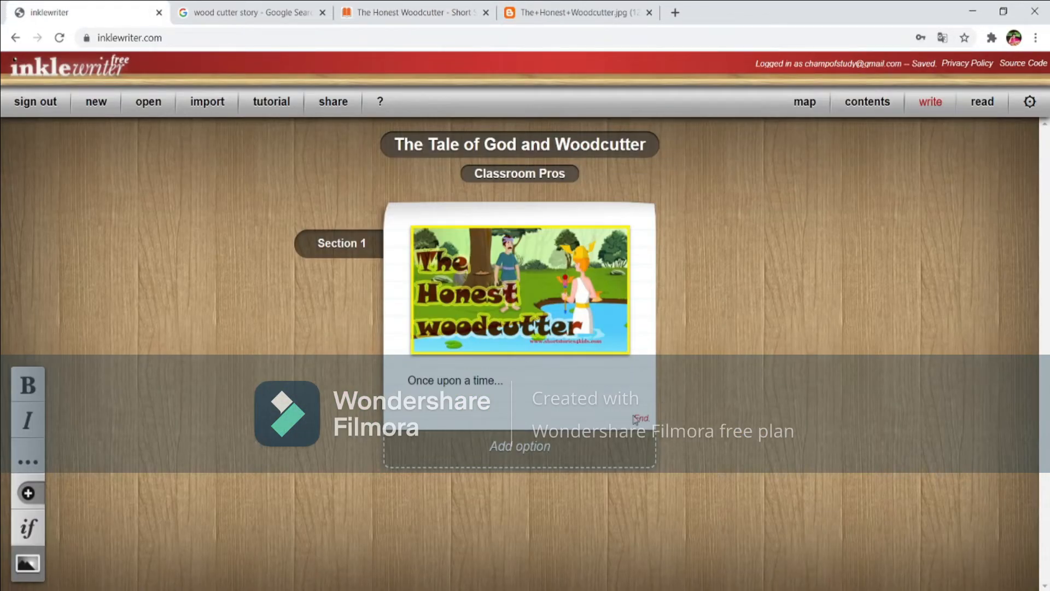
{"action": "type", "text": "There lived a Woo"}
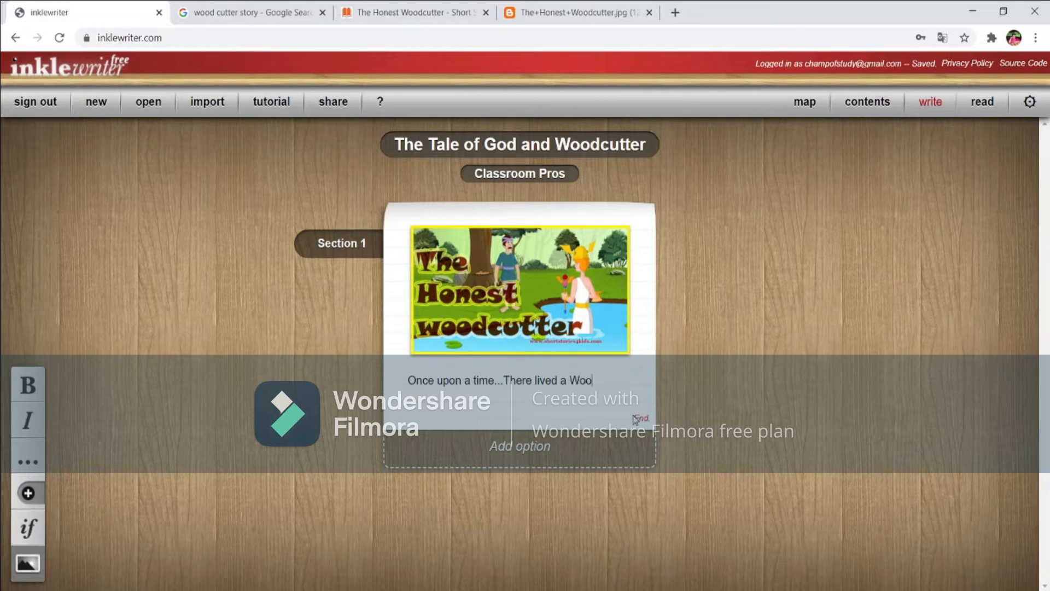
{"action": "type", "text": "dcutter "}
{"action": "type", "text": "."}
{"action": "key", "text": "Return"}
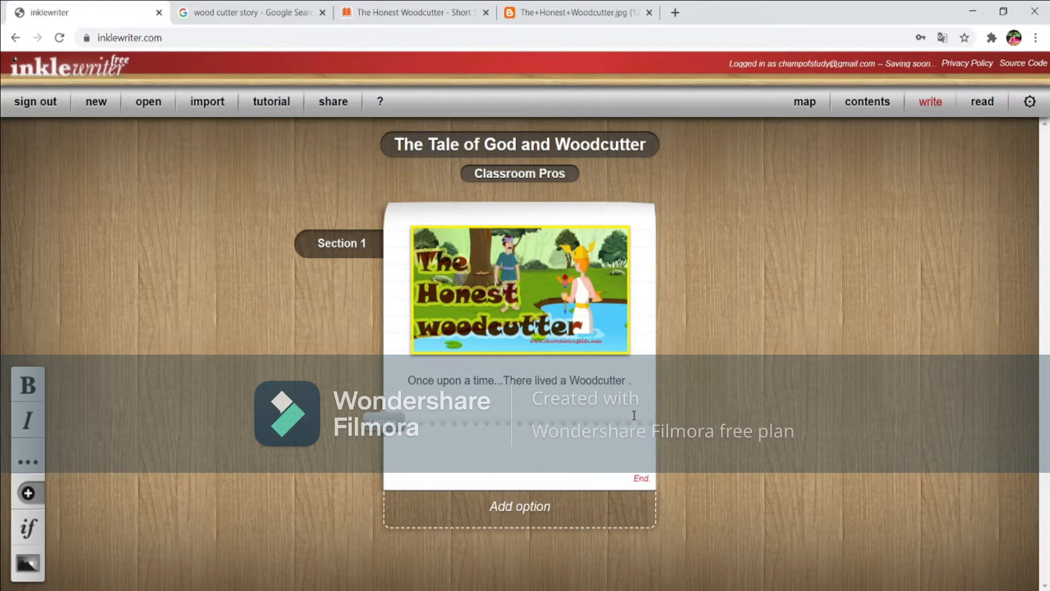
{"action": "type", "text": "He"}
{"action": "key", "text": "BackSpace"}
{"action": "key", "text": "BackSpace"}
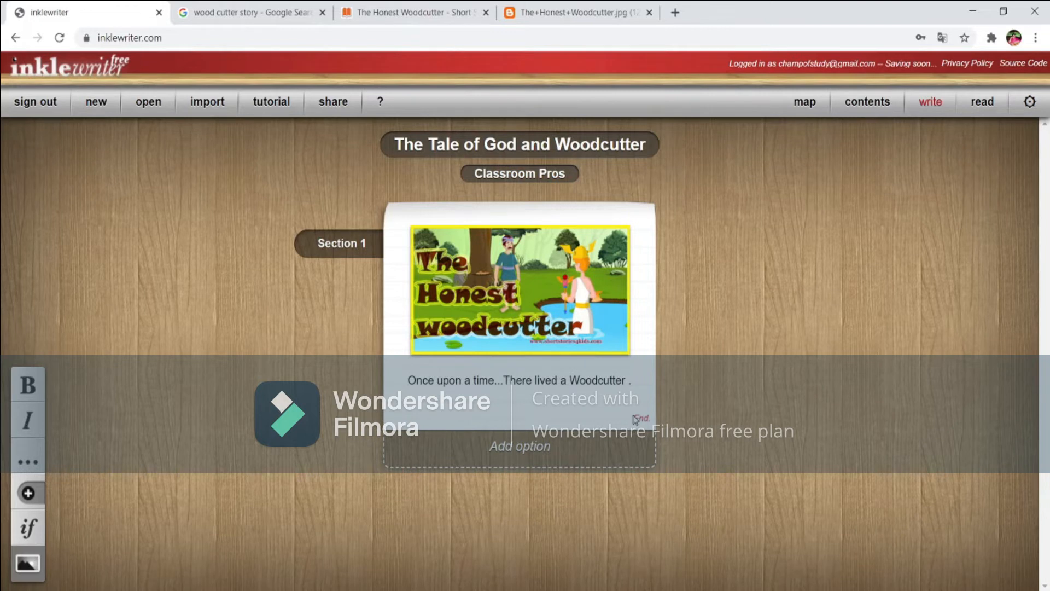
Step: Add the sentence "He was very poor." to the first paragraph of Section 1
{"action": "type", "text": "He"}
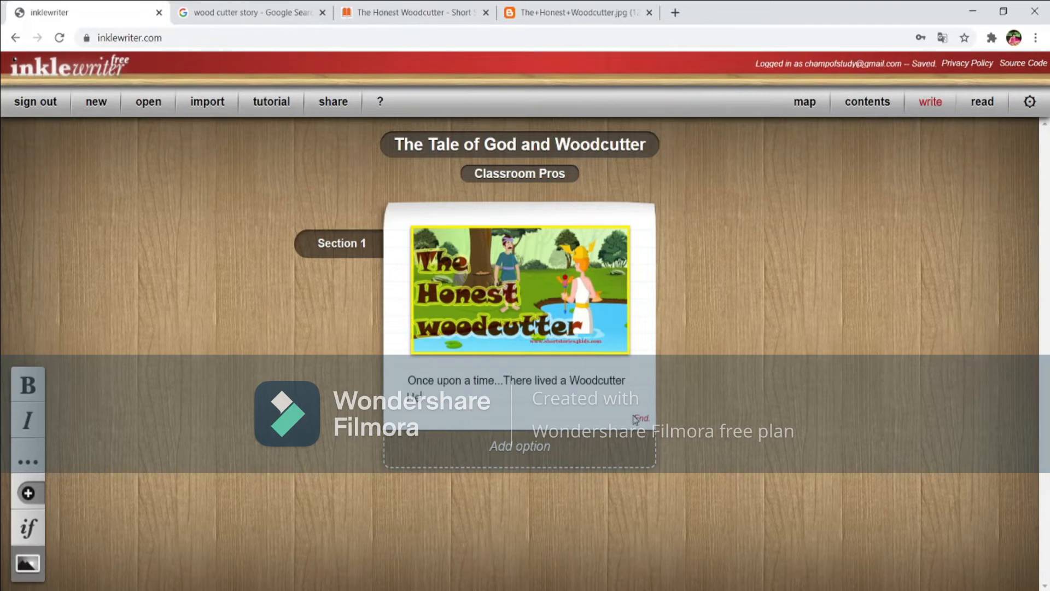
{"action": "type", "text": "in"}
{"action": "key", "text": "BackSpace"}
{"action": "key", "text": "BackSpace"}
{"action": "type", "text": "was M"}
{"action": "key", "text": "BackSpace"}
{"action": "type", "text": "hardworking"}
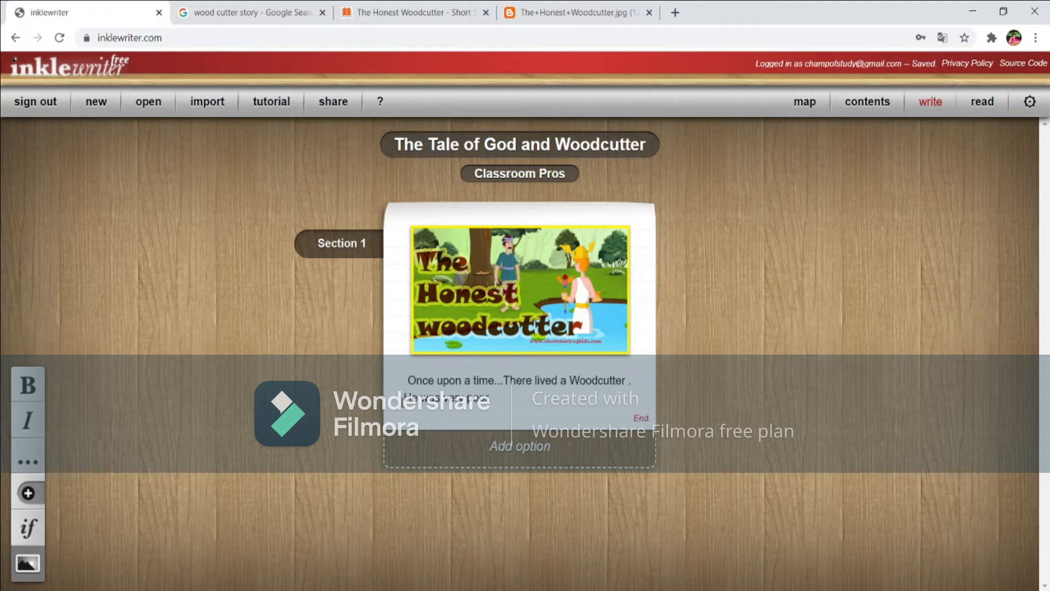
Step: Glance at the source picture and story tabs, and add "He had to work hard hard everyday" to the first paragraph
{"action": "left_click", "coordinate": [544, 12]}
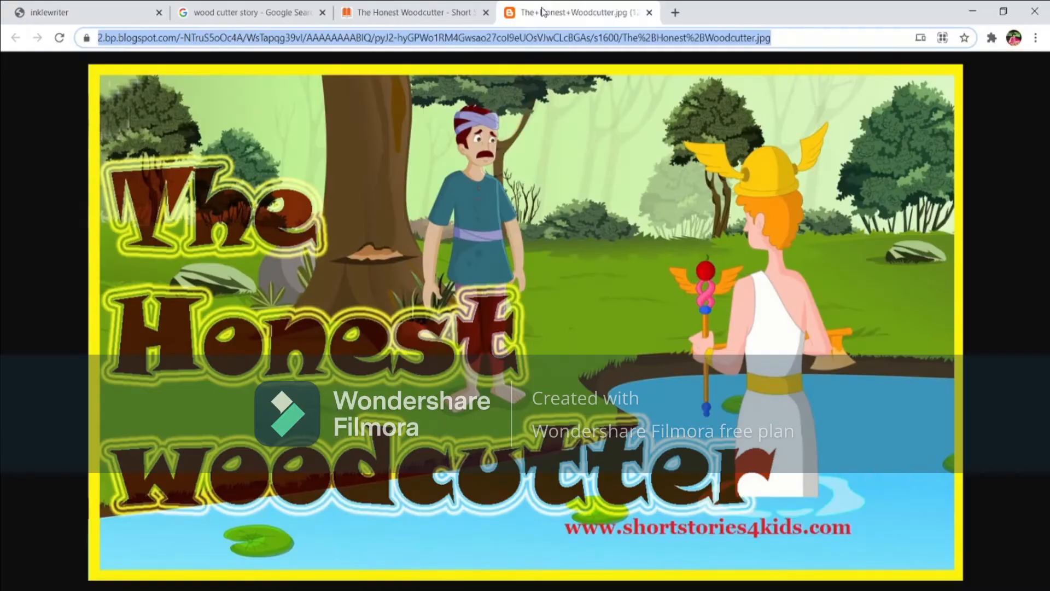
{"action": "left_click", "coordinate": [416, 12]}
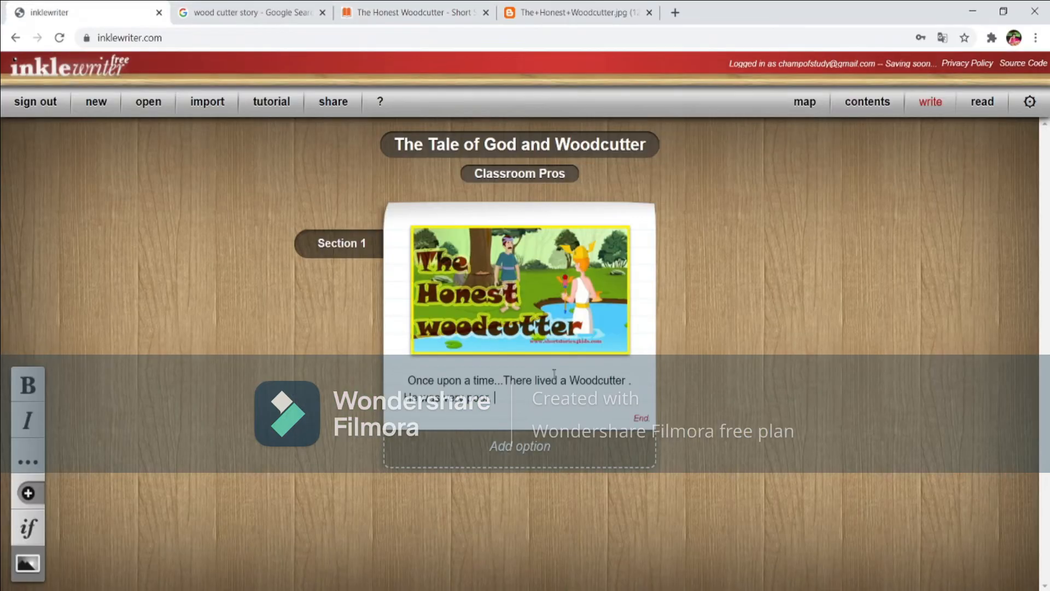
{"action": "type", "text": "He had "}
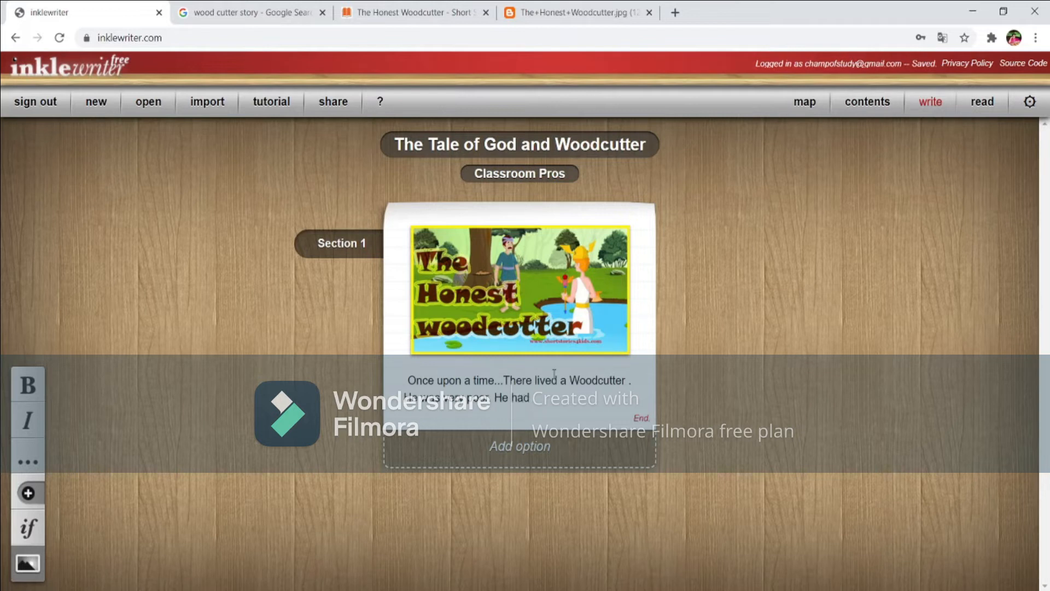
{"action": "type", "text": "to work hard hard evere"}
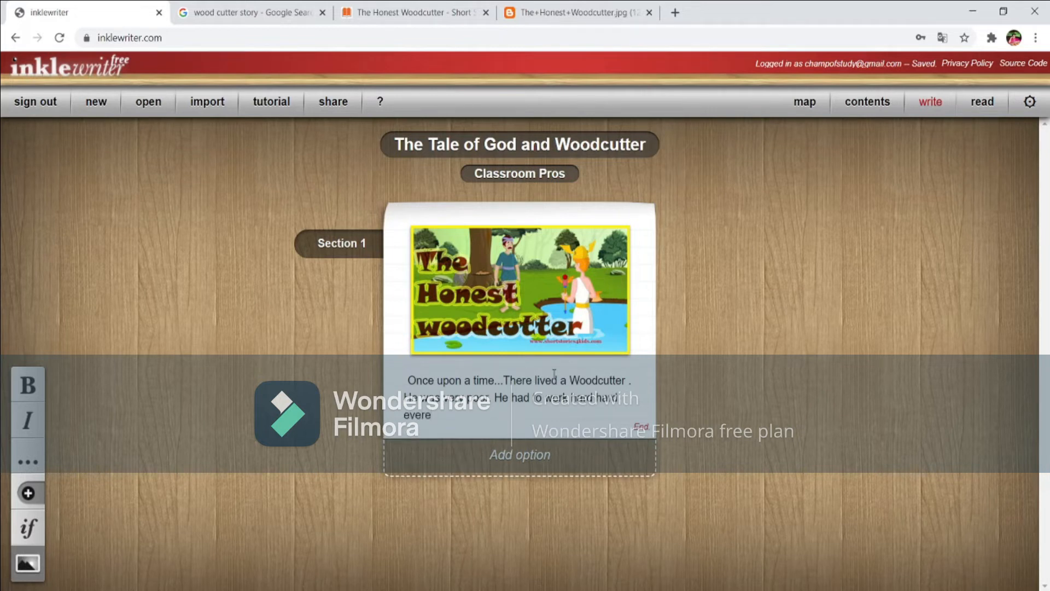
{"action": "key", "text": "BackSpace"}
{"action": "type", "text": "yday"}
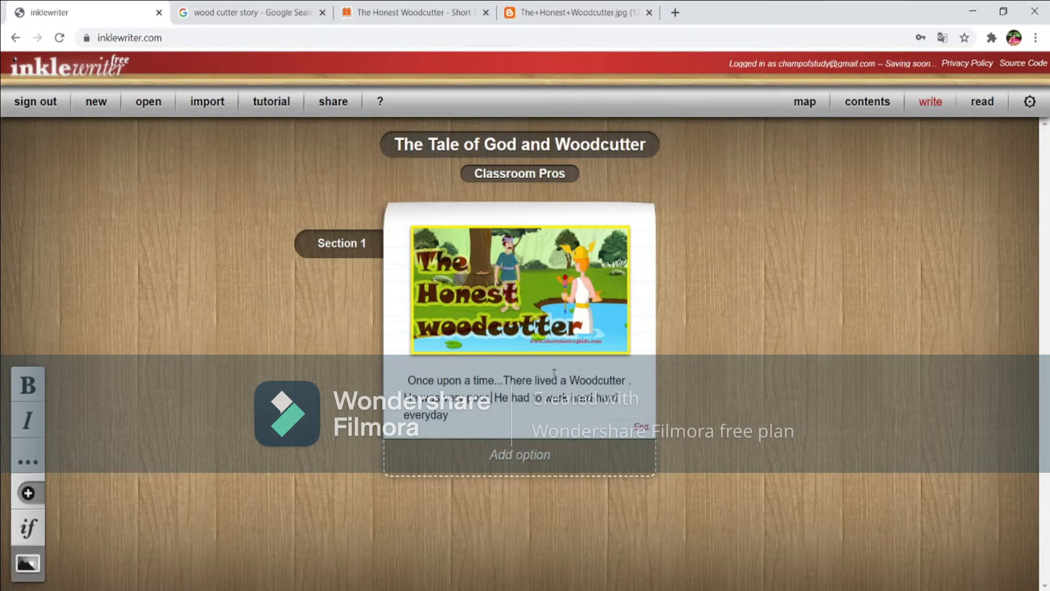
Step: Delete the duplicated word "hard" from the last sentence and return to the end of the paragraph
{"action": "key", "text": "Right"}
{"action": "key", "text": "Right"}
{"action": "key", "text": "Right"}
{"action": "key", "text": "Right"}
{"action": "key", "text": "Right"}
{"action": "key", "text": "Right"}
{"action": "key", "text": "Right"}
{"action": "key", "text": "Right"}
{"action": "key", "text": "Right"}
{"action": "key", "text": "Right"}
{"action": "key", "text": "Right"}
{"action": "key", "text": "Right"}
{"action": "key", "text": "Right"}
{"action": "key", "text": "Right"}
{"action": "key", "text": "Right"}
{"action": "key", "text": "Right"}
{"action": "key", "text": "Delete"}
{"action": "key", "text": "Delete"}
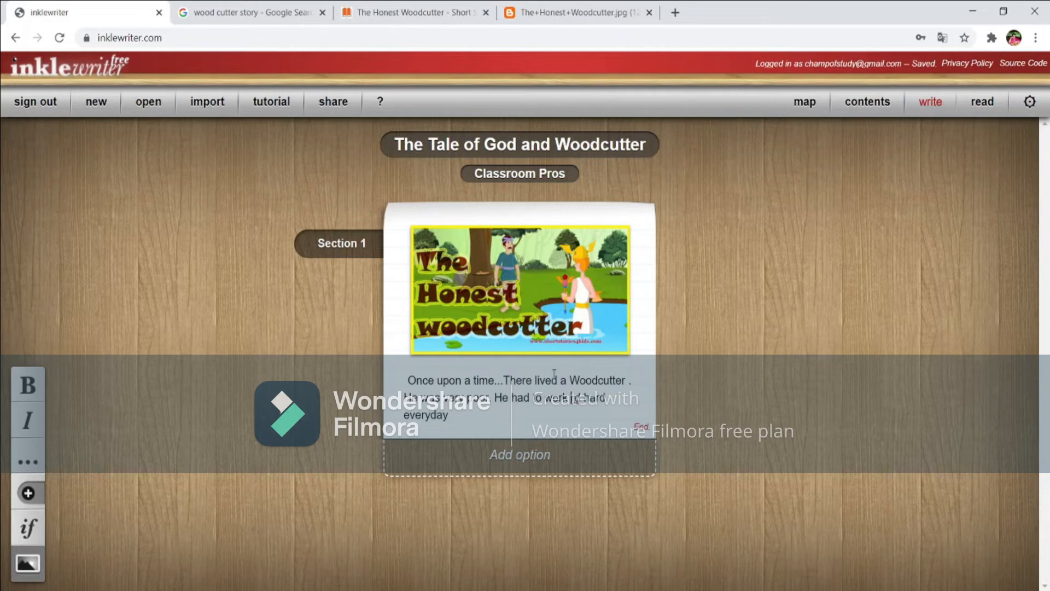
{"action": "key", "text": "Delete"}
{"action": "key", "text": "Delete"}
{"action": "key", "text": "Delete"}
{"action": "key", "text": "Down"}
{"action": "key", "text": "Return"}
{"action": "key", "text": "BackSpace"}
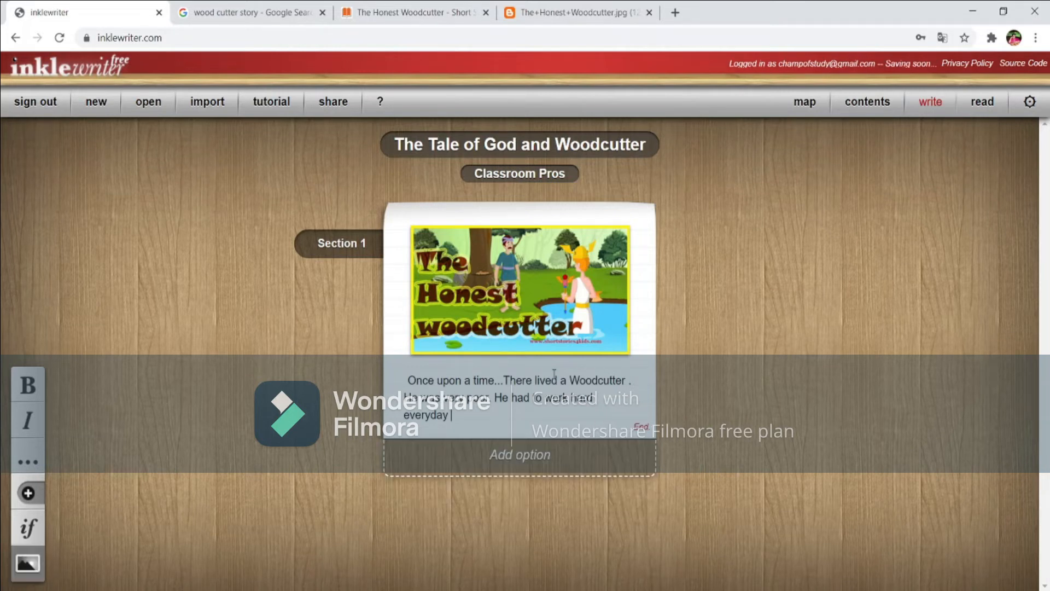
Step: Finish the sentence with "to get wood ." and start a new paragraph after it
{"action": "type", "text": "to get wood"}
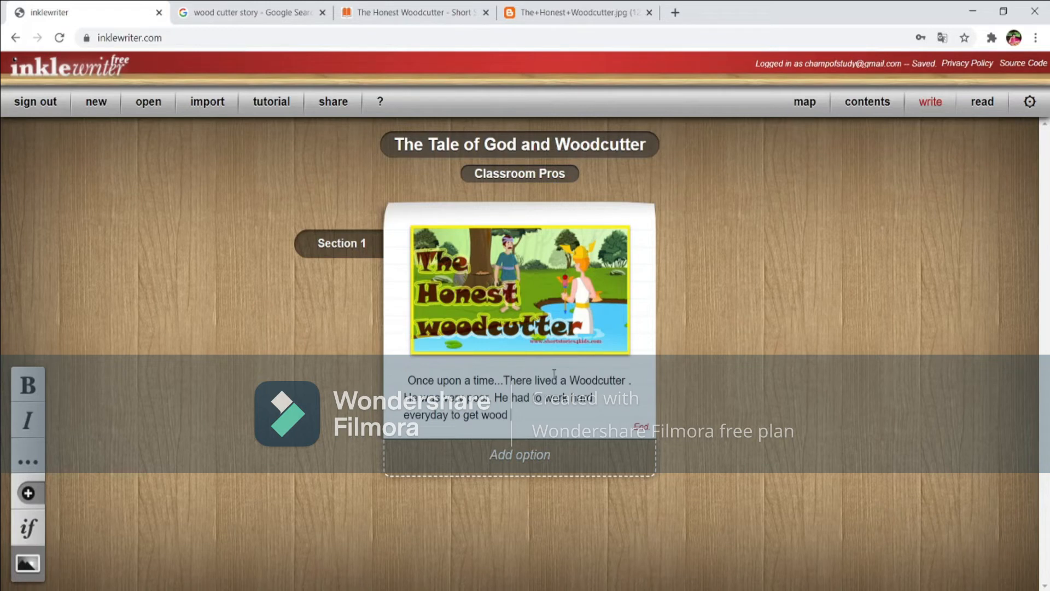
{"action": "type", "text": " . One day while cutt"}
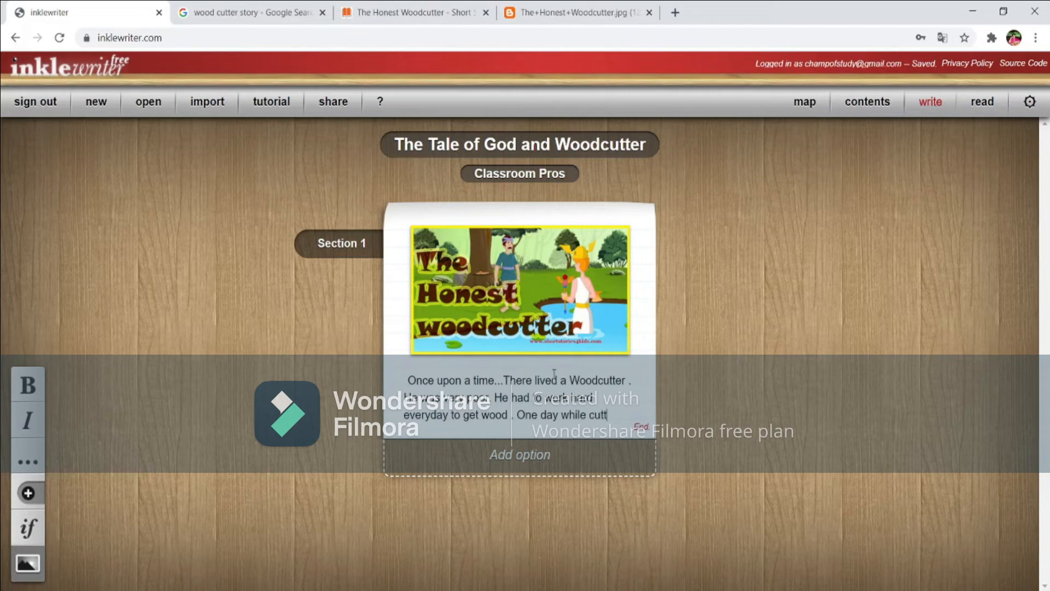
{"action": "type", "text": "ingw\\"}
{"action": "key", "text": "BackSpace"}
{"action": "key", "text": "BackSpace"}
{"action": "key", "text": "BackSpace"}
{"action": "key", "text": "BackSpace"}
{"action": "key", "text": "BackSpace"}
{"action": "key", "text": "BackSpace"}
{"action": "key", "text": "BackSpace"}
{"action": "key", "text": "BackSpace"}
{"action": "key", "text": "BackSpace"}
{"action": "key", "text": "BackSpace"}
{"action": "key", "text": "BackSpace"}
{"action": "key", "text": "BackSpace"}
{"action": "key", "text": "BackSpace"}
{"action": "key", "text": "BackSpace"}
{"action": "key", "text": "BackSpace"}
{"action": "key", "text": "BackSpace"}
{"action": "key", "text": "BackSpace"}
{"action": "key", "text": "BackSpace"}
{"action": "key", "text": "BackSpace"}
{"action": "key", "text": "BackSpace"}
{"action": "key", "text": "Return"}
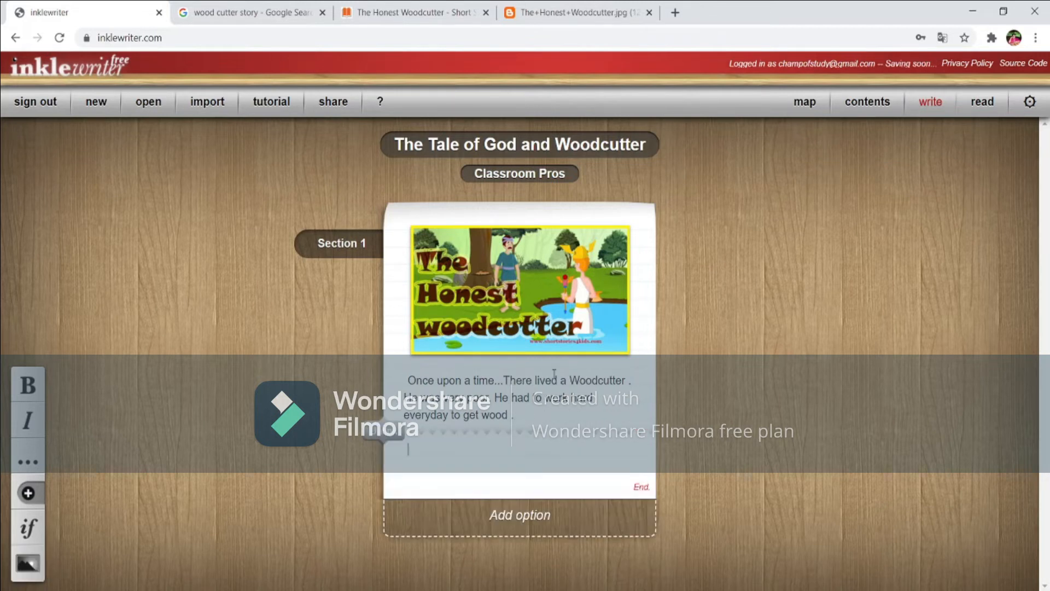
Step: Write "One day while cutting wood he dropped his axe into water" as the second paragraph of Section 1
{"action": "type", "text": "One day while "}
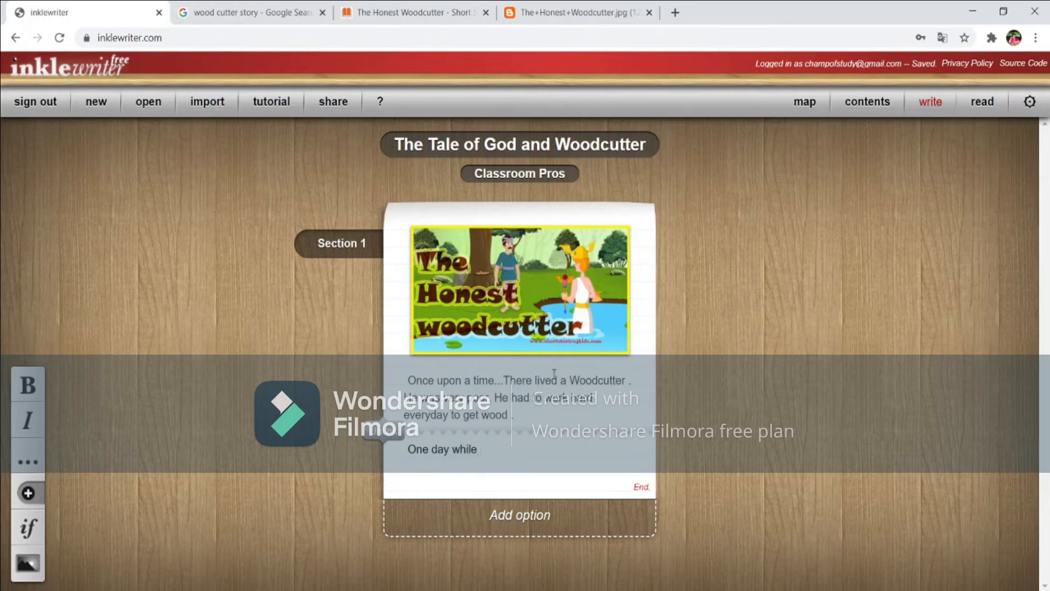
{"action": "type", "text": "cutting wood he drooped"}
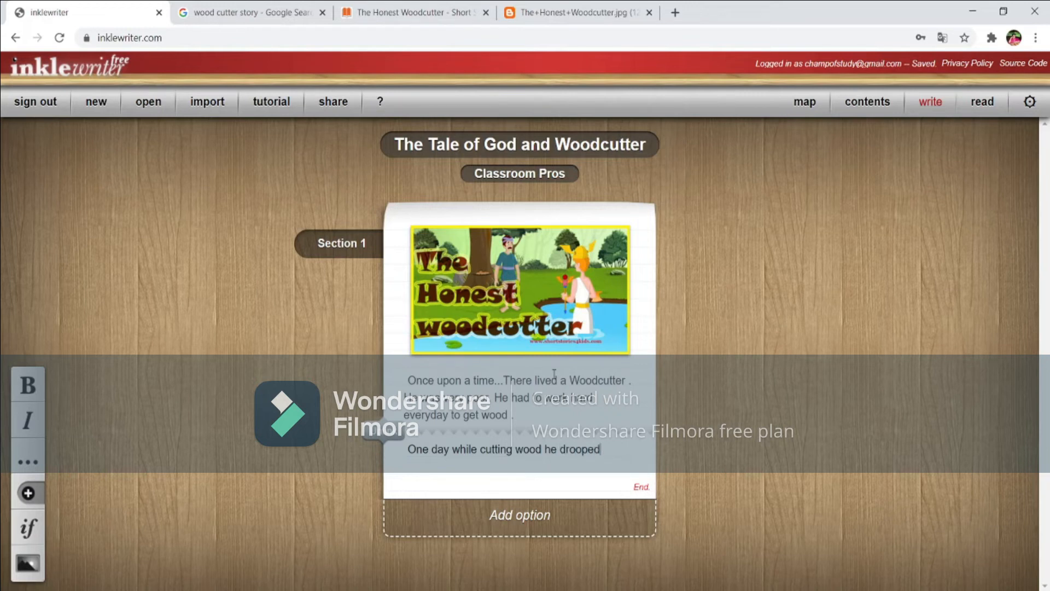
{"action": "key", "text": "BackSpace"}
{"action": "key", "text": "BackSpace"}
{"action": "key", "text": "BackSpace"}
{"action": "key", "text": "BackSpace"}
{"action": "type", "text": "pped his axr"}
{"action": "key", "text": "BackSpace"}
{"action": "type", "text": "e tinrto"}
{"action": "key", "text": "BackSpace"}
{"action": "key", "text": "BackSpace"}
{"action": "type", "text": "to water"}
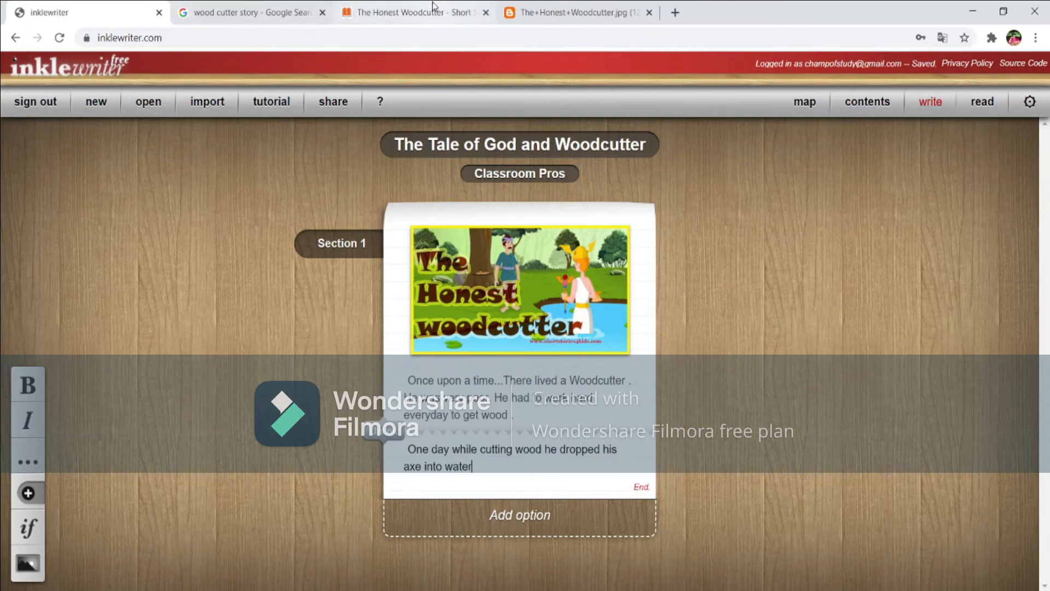
Step: Open the story page's tree-cutting picture and its picture of the axe falling into the river in separate browser tabs
{"action": "left_click", "coordinate": [415, 12]}
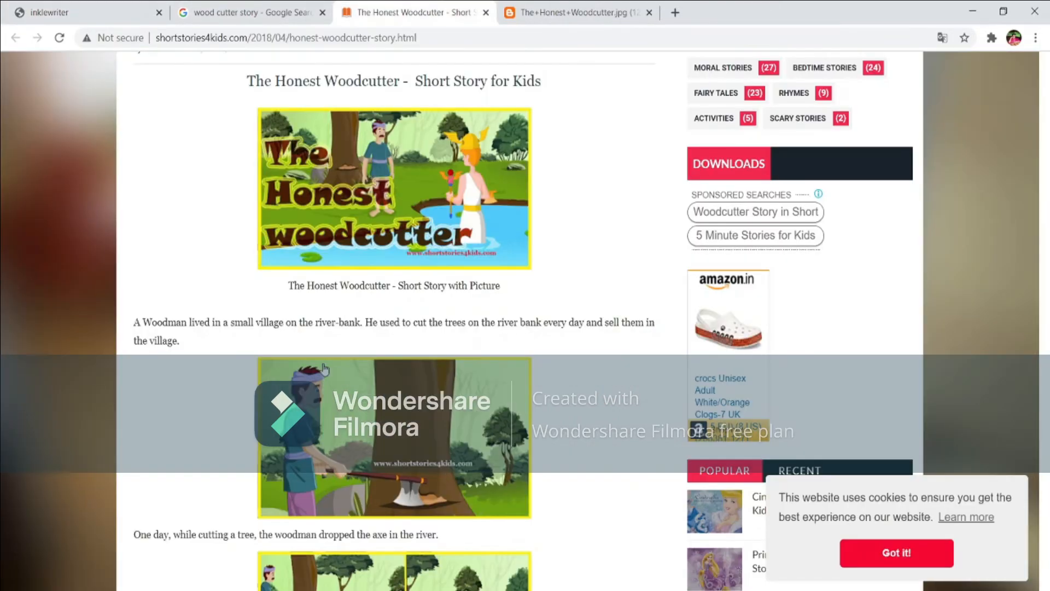
{"action": "scroll", "coordinate": [344, 476], "scroll_direction": "down", "scroll_amount": 1}
{"action": "scroll", "coordinate": [344, 476], "scroll_direction": "down", "scroll_amount": 2}
{"action": "left_click_drag", "start_coordinate": [367, 252], "coordinate": [729, 8]}
{"action": "left_click", "coordinate": [418, 11]}
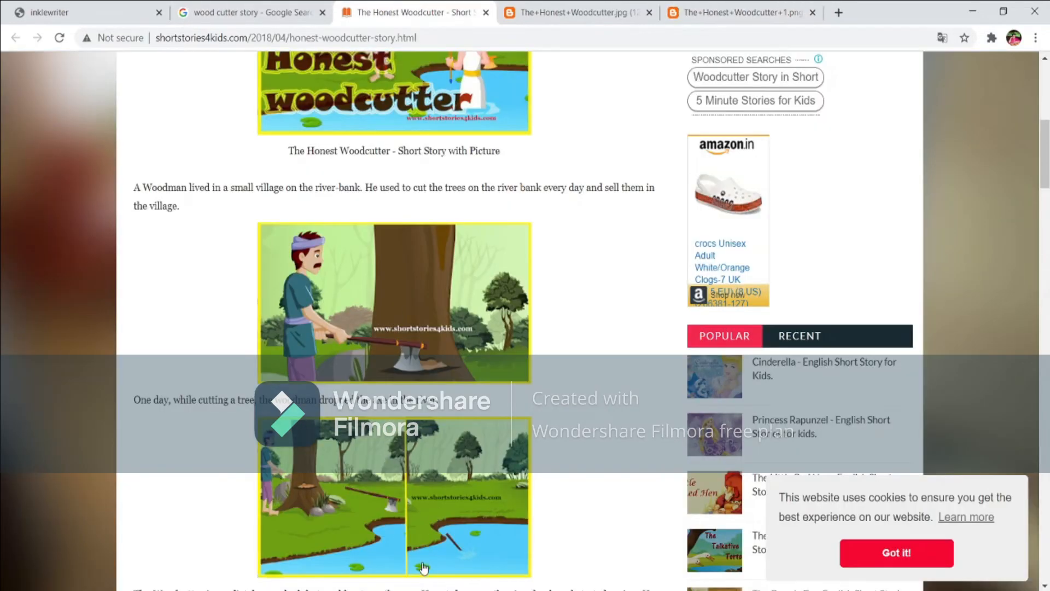
{"action": "left_click_drag", "start_coordinate": [422, 565], "coordinate": [814, 7]}
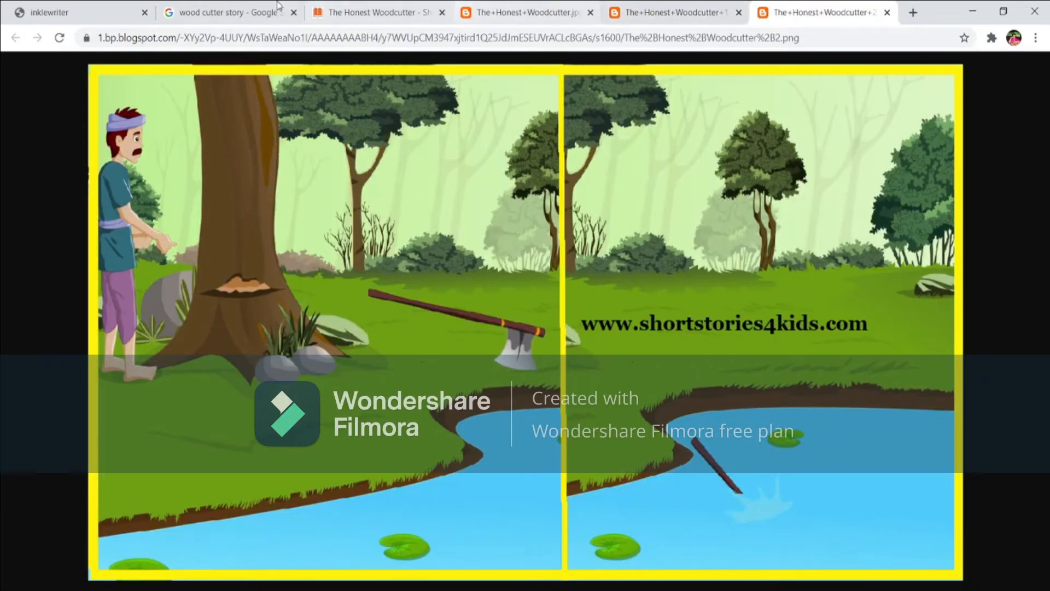
Step: Insert the tree-cutting picture above the "One day while cutting wood" paragraph, using the web address copied from its browser tab
{"action": "left_click", "coordinate": [695, 12]}
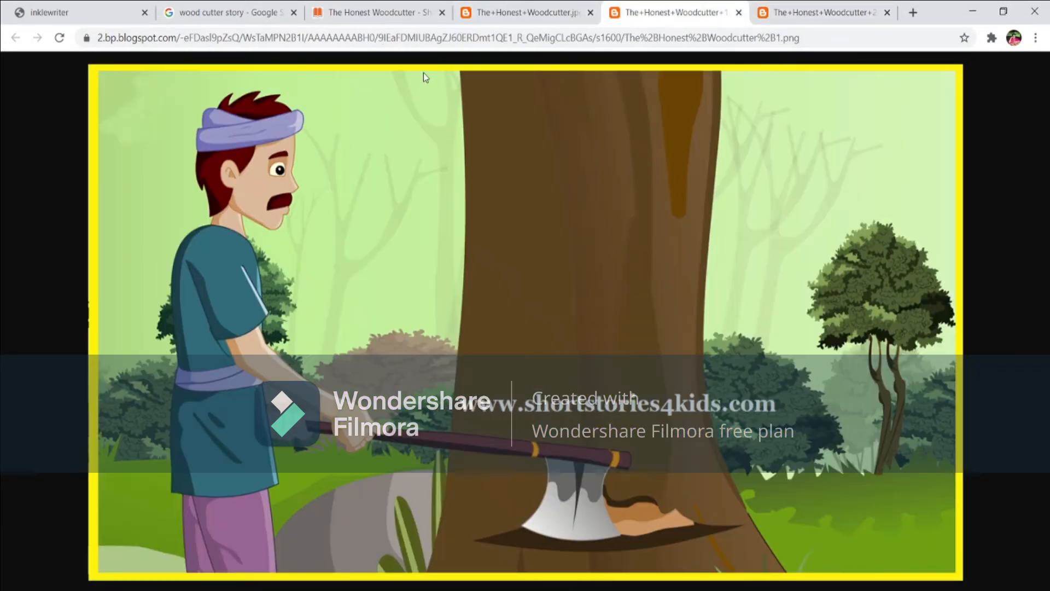
{"action": "left_click", "coordinate": [427, 37]}
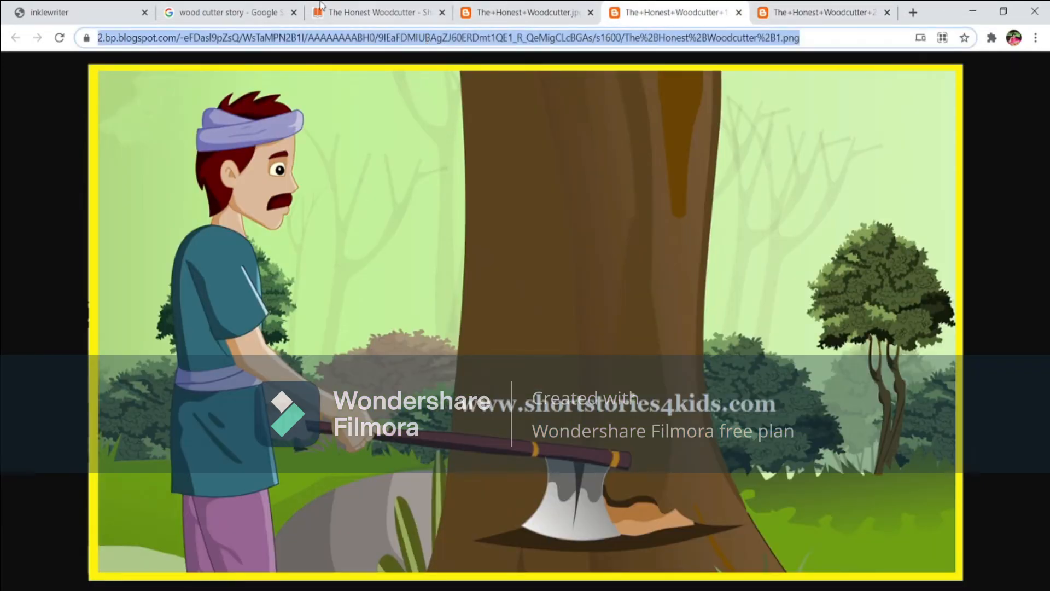
{"action": "left_click", "coordinate": [52, 11]}
{"action": "left_click", "coordinate": [17, 566]}
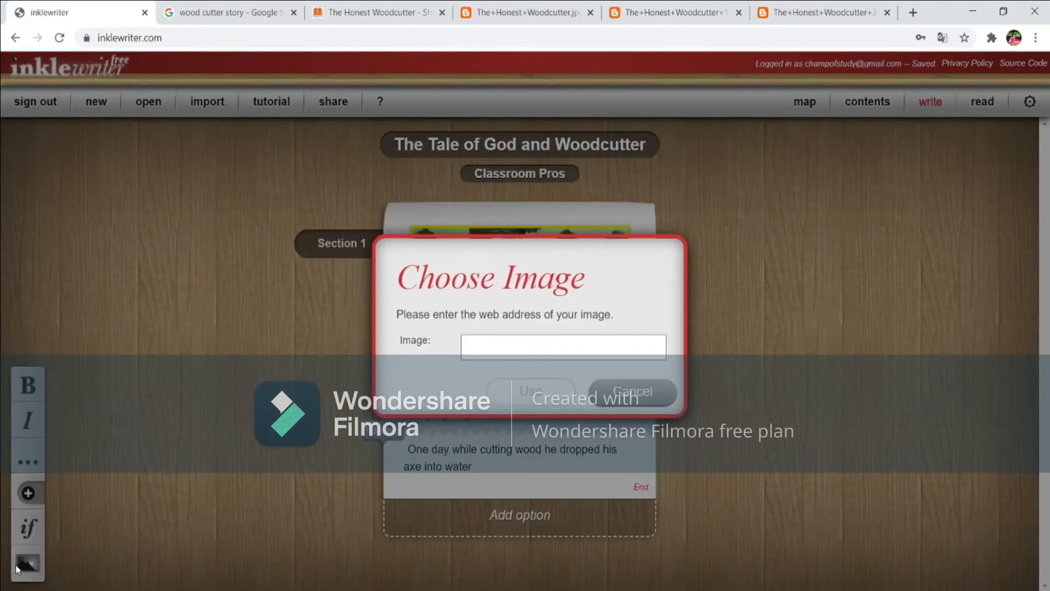
{"action": "left_click", "coordinate": [481, 346]}
{"action": "key", "text": "ctrl+v"}
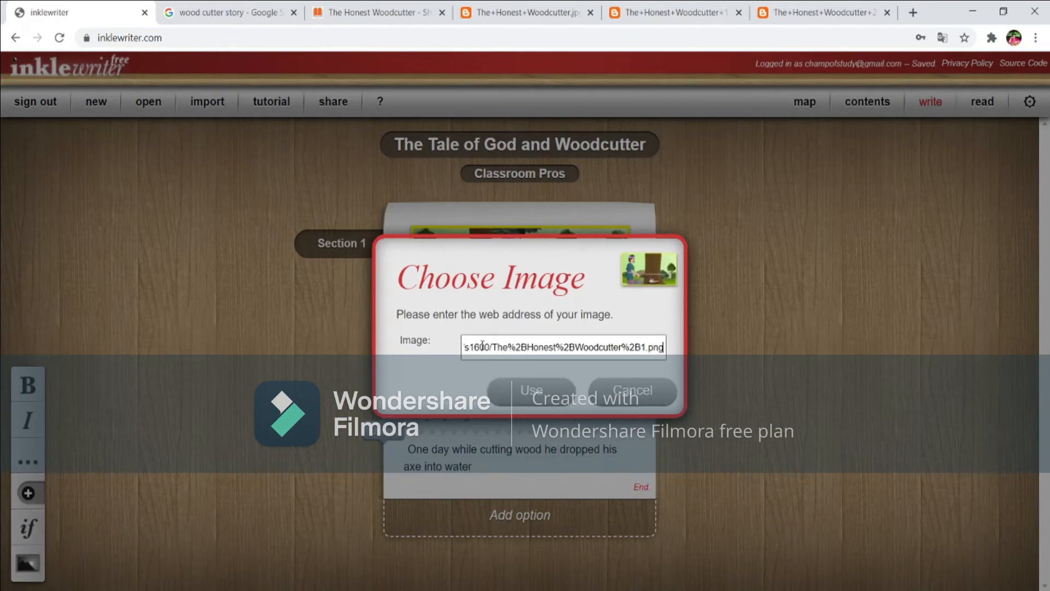
{"action": "left_click", "coordinate": [532, 390]}
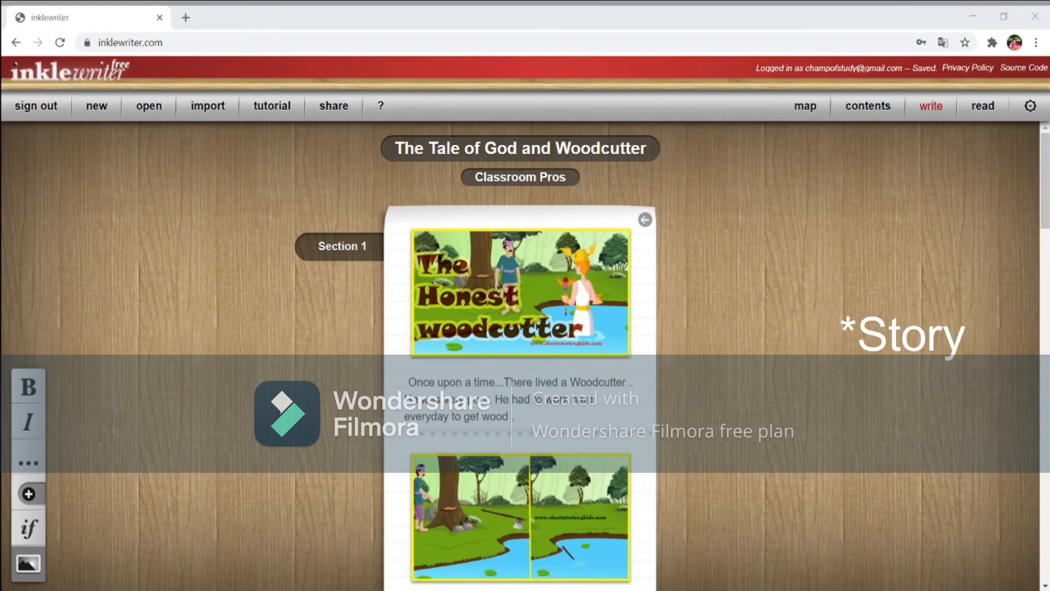
{"action": "scroll", "coordinate": [589, 187], "scroll_direction": "down", "scroll_amount": 1}
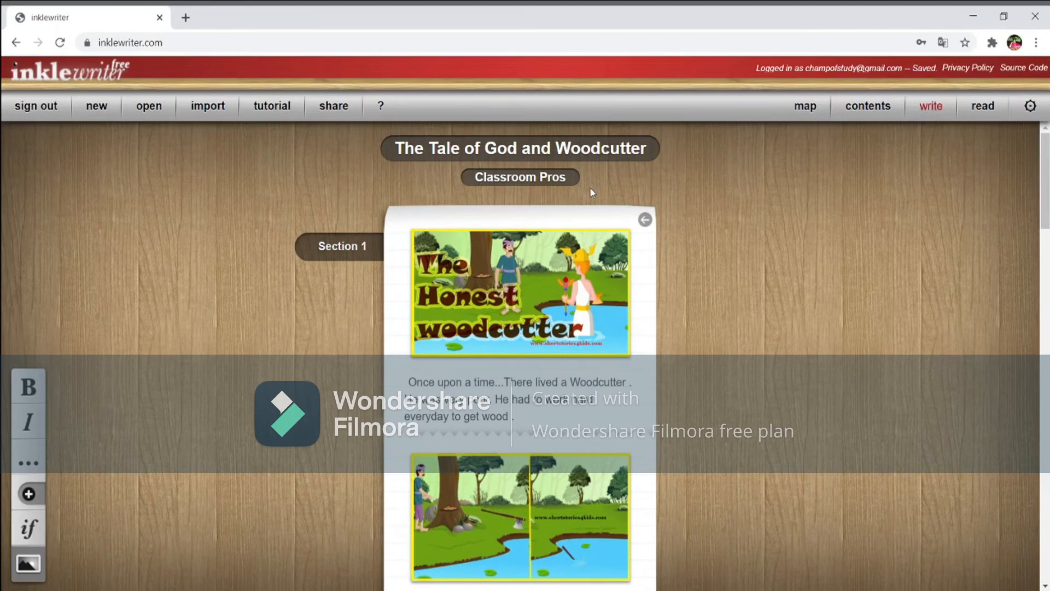
{"action": "scroll", "coordinate": [590, 191], "scroll_direction": "down", "scroll_amount": 1}
{"action": "scroll", "coordinate": [590, 191], "scroll_direction": "up", "scroll_amount": 1}
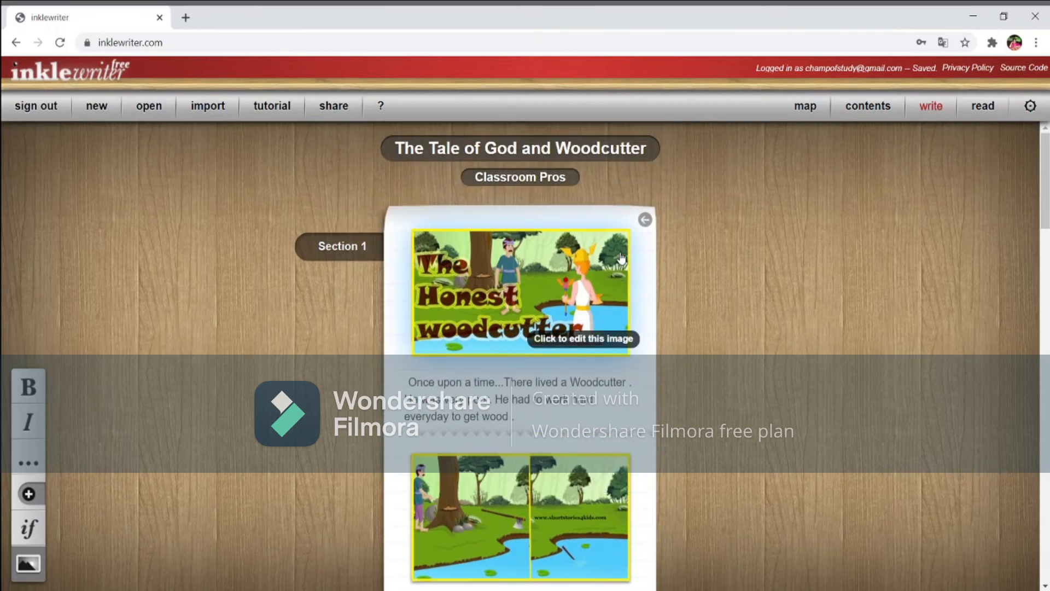
{"action": "scroll", "coordinate": [622, 258], "scroll_direction": "down", "scroll_amount": 3}
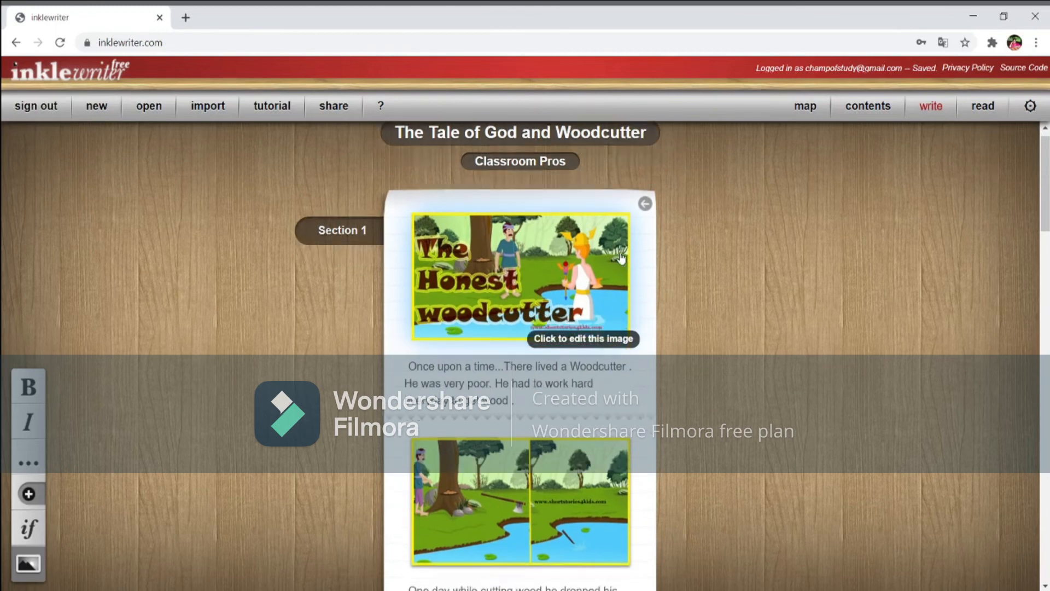
{"action": "scroll", "coordinate": [622, 258], "scroll_direction": "up", "scroll_amount": 3}
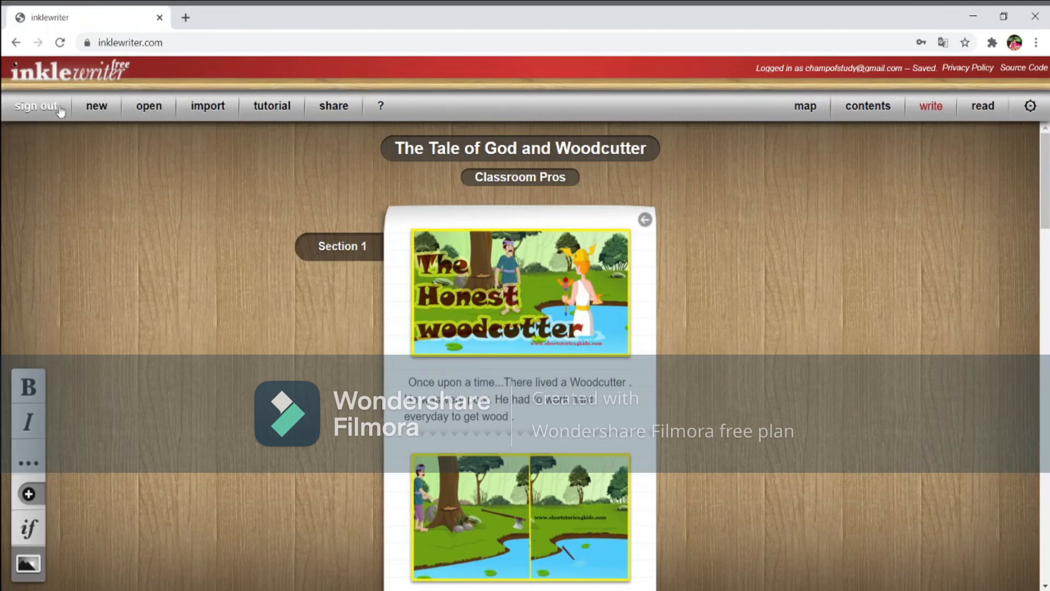
Step: Copy the story's share link for playing in a browser and open it in a new browser tab
{"action": "left_click", "coordinate": [316, 108]}
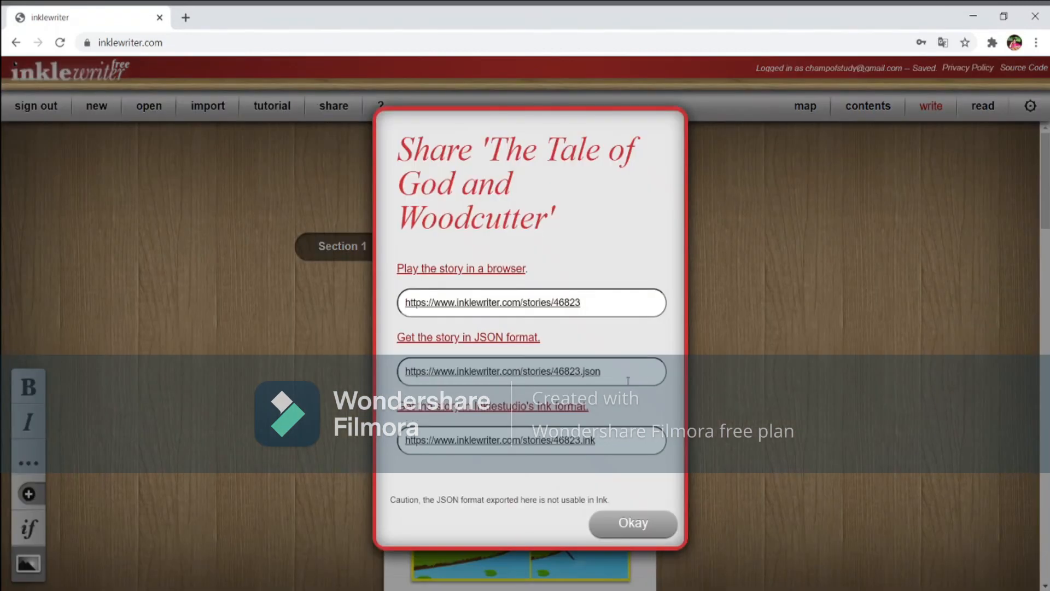
{"action": "triple_click", "coordinate": [537, 305]}
{"action": "key", "text": "ctrl+c"}
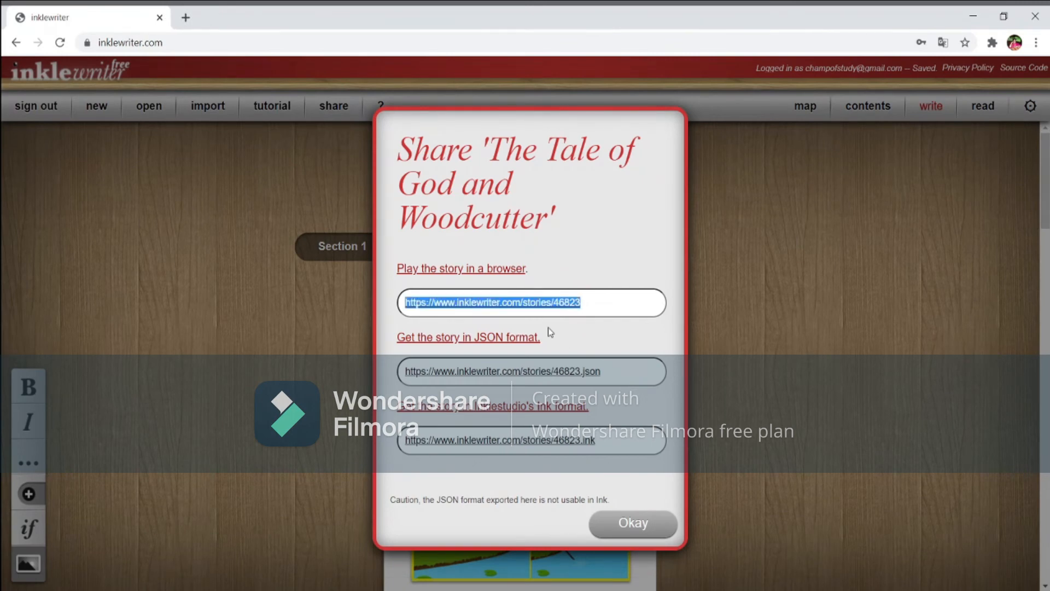
{"action": "left_click", "coordinate": [634, 523]}
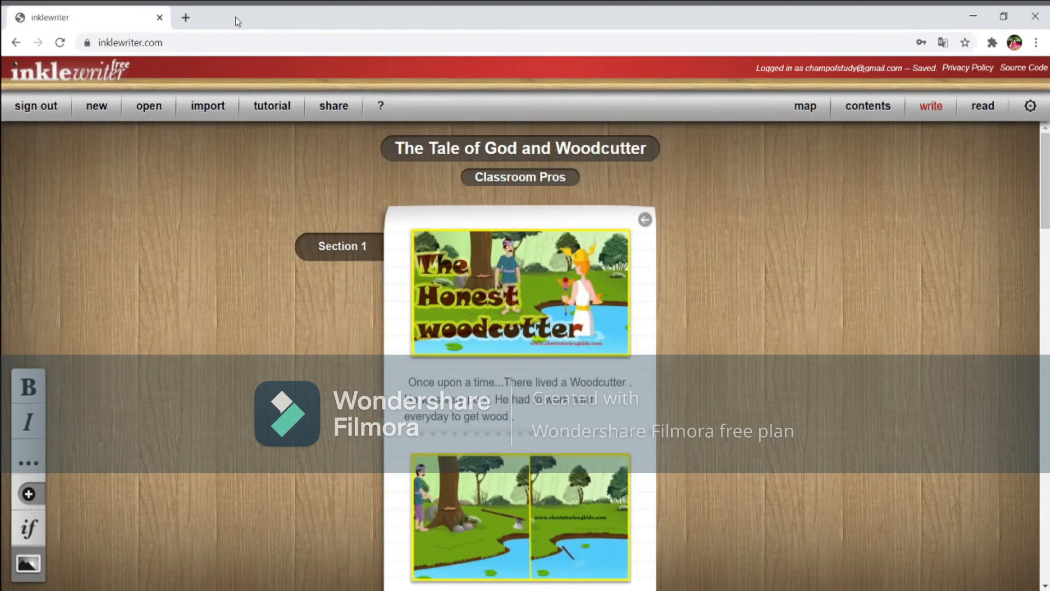
{"action": "left_click", "coordinate": [185, 16]}
{"action": "key", "text": "ctrl+v"}
{"action": "key", "text": "Return"}
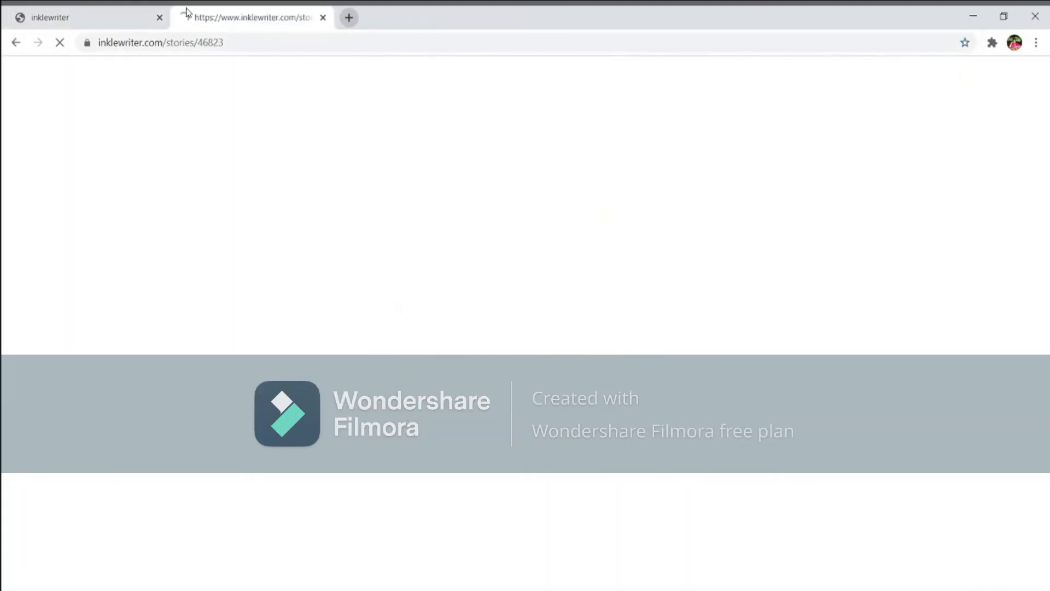
Step: Play the shared story from "Woodcutter meets God" through "God gives him all three axes" to its end, and return to the editor
{"action": "scroll", "coordinate": [420, 364], "scroll_direction": "down", "scroll_amount": 3}
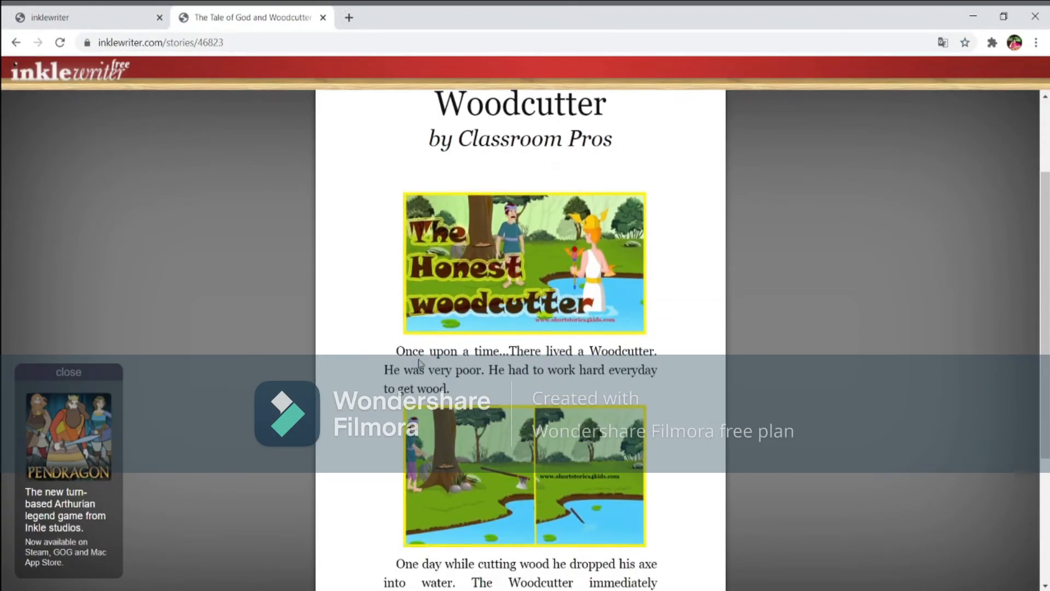
{"action": "scroll", "coordinate": [419, 362], "scroll_direction": "down", "scroll_amount": 5}
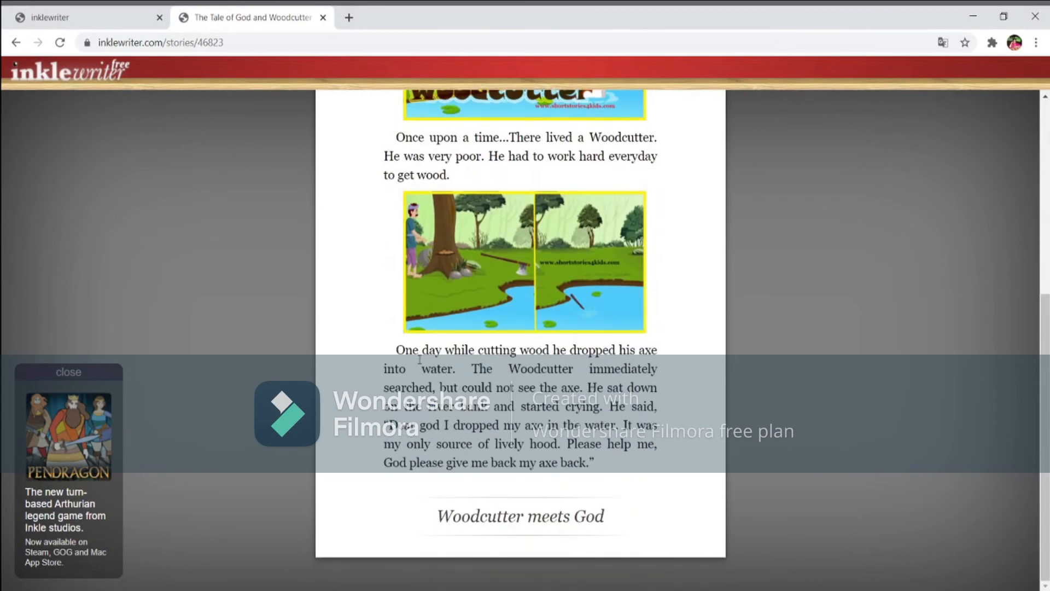
{"action": "left_click", "coordinate": [471, 525]}
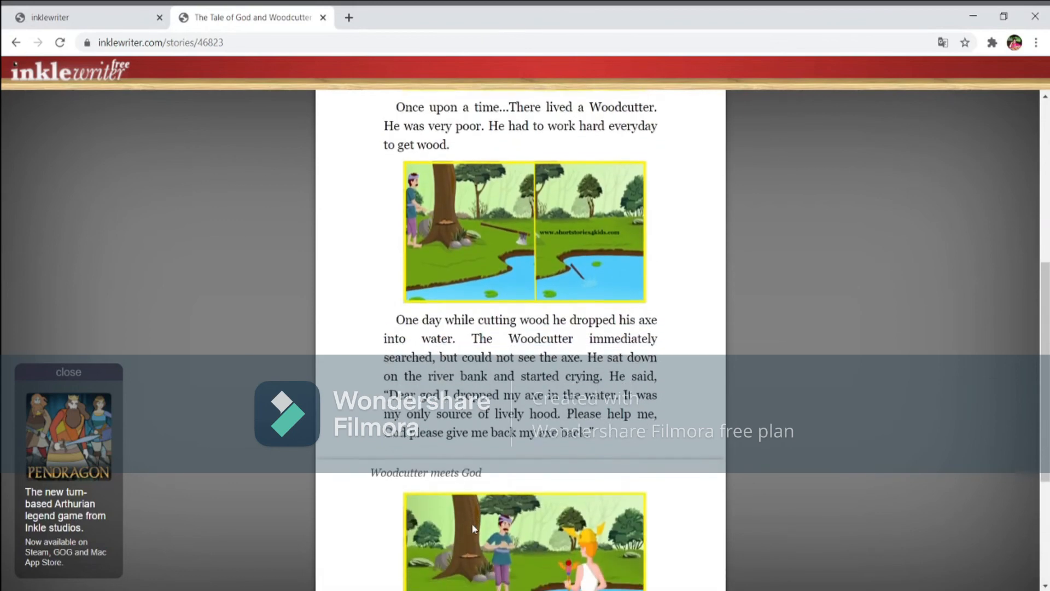
{"action": "scroll", "coordinate": [472, 522], "scroll_direction": "up", "scroll_amount": 3}
{"action": "scroll", "coordinate": [474, 529], "scroll_direction": "down", "scroll_amount": 6}
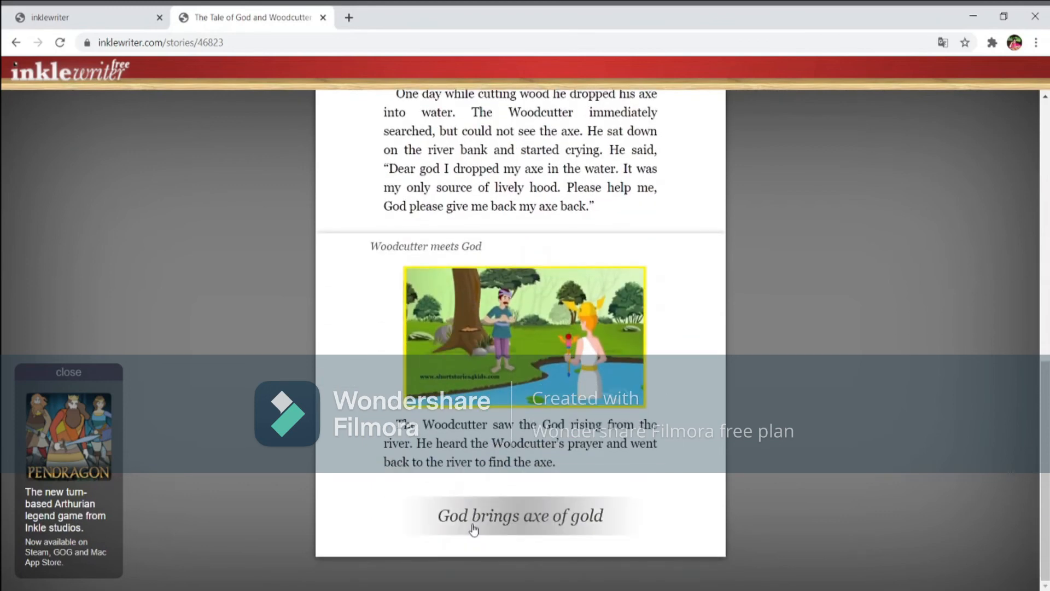
{"action": "left_click", "coordinate": [474, 528]}
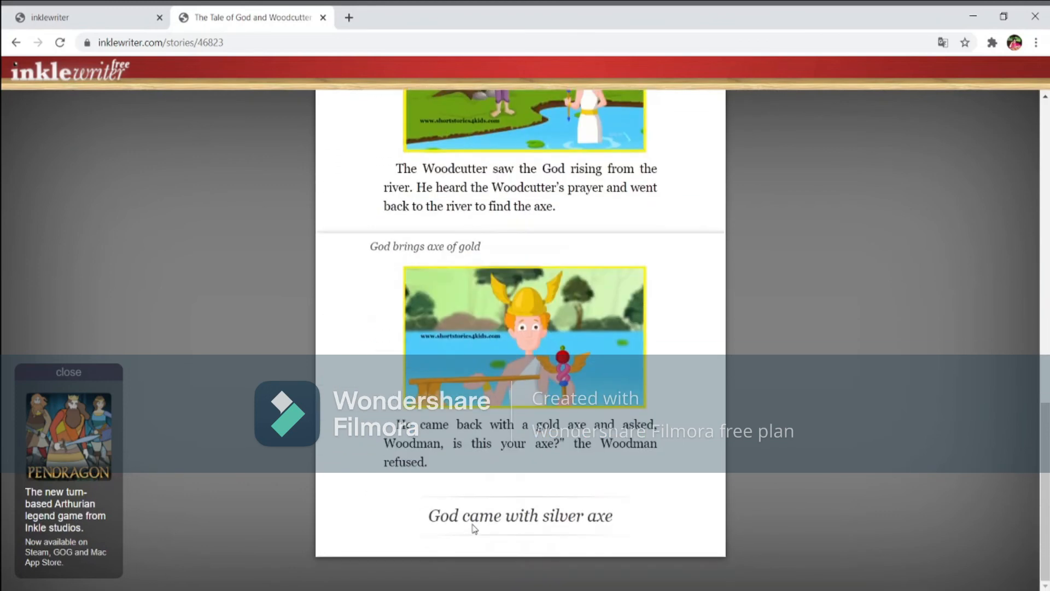
{"action": "left_click", "coordinate": [500, 517]}
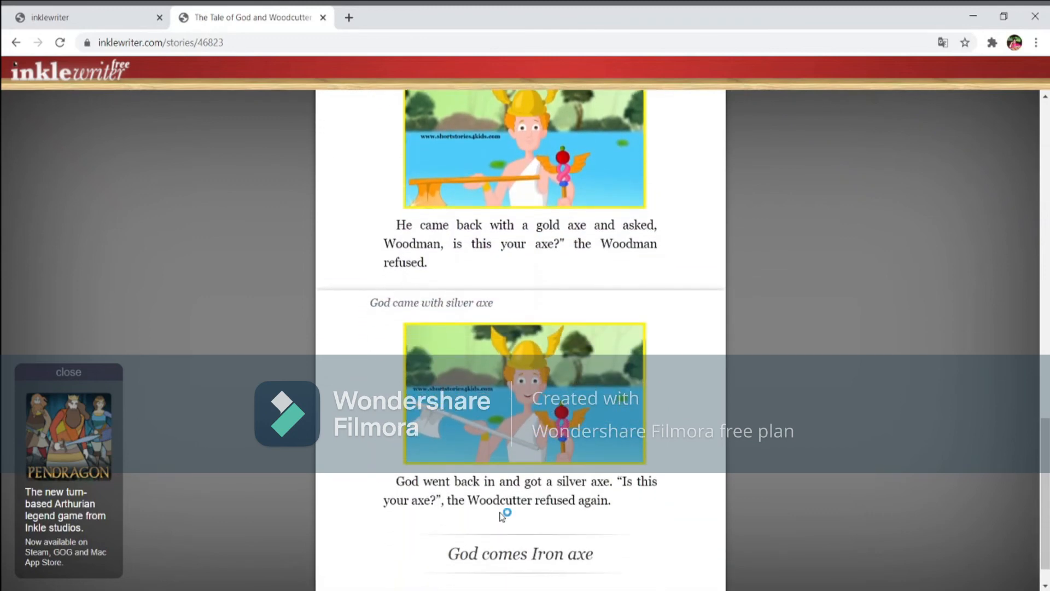
{"action": "left_click", "coordinate": [506, 551]}
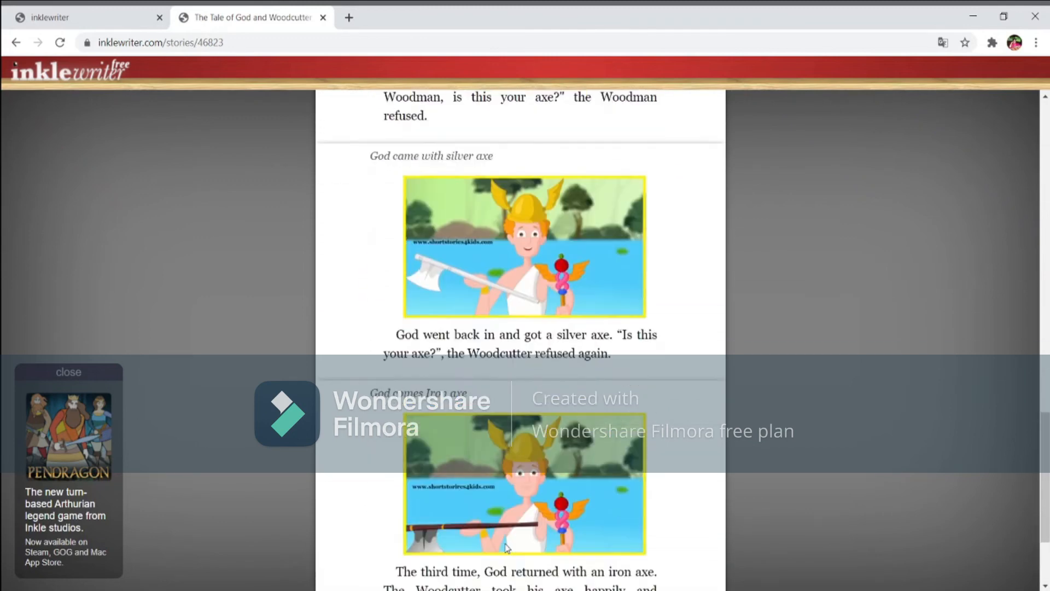
{"action": "left_click", "coordinate": [507, 542]}
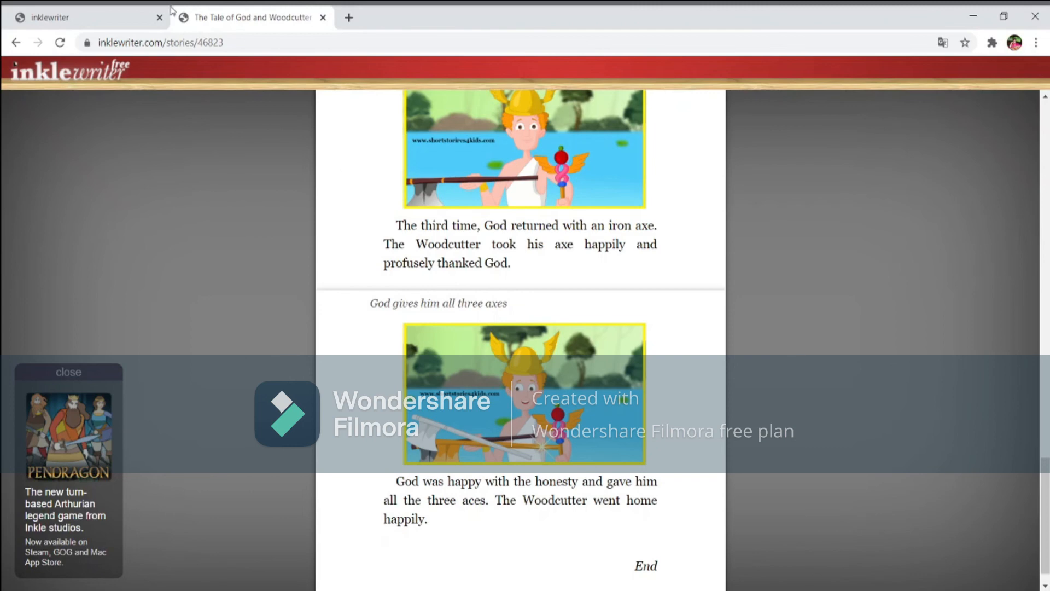
{"action": "left_click", "coordinate": [125, 12]}
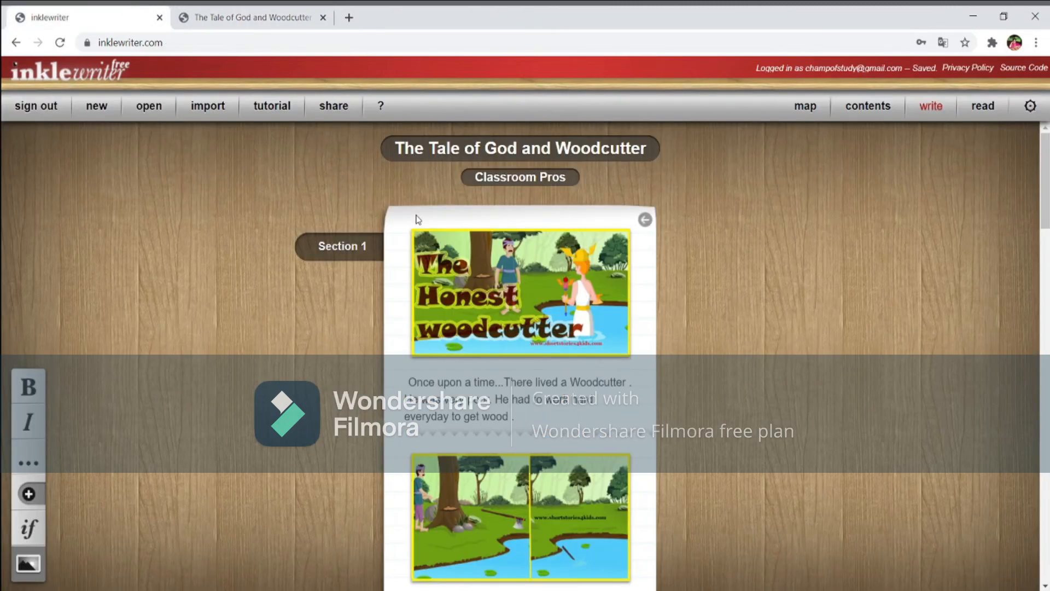